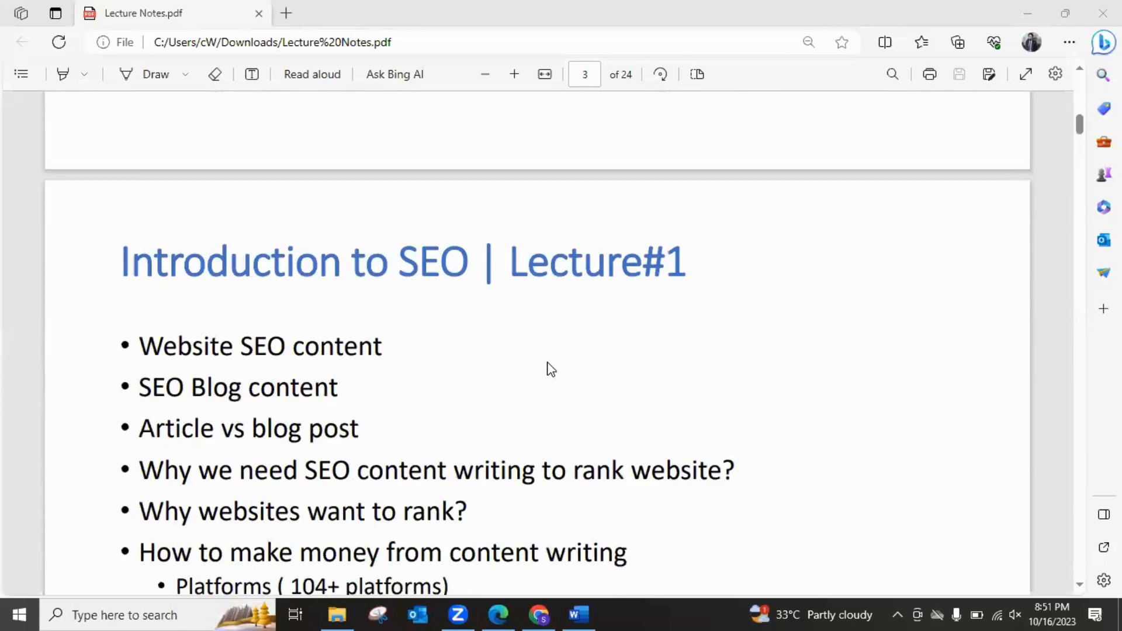
Step: Review the SEO lecture notes from the Lecture#1 outline through the Google Algorithm slide
scroll(551, 370, "up", 1, "ctrl")
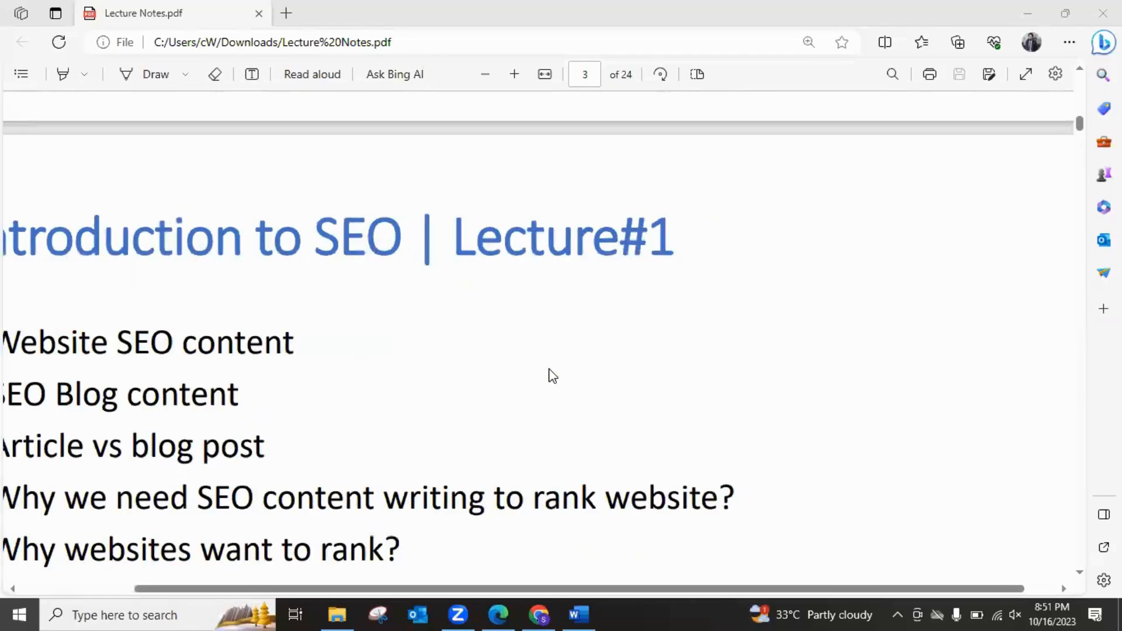
scroll(681, 488, "down", 1, "ctrl")
scroll(576, 464, "up", 5)
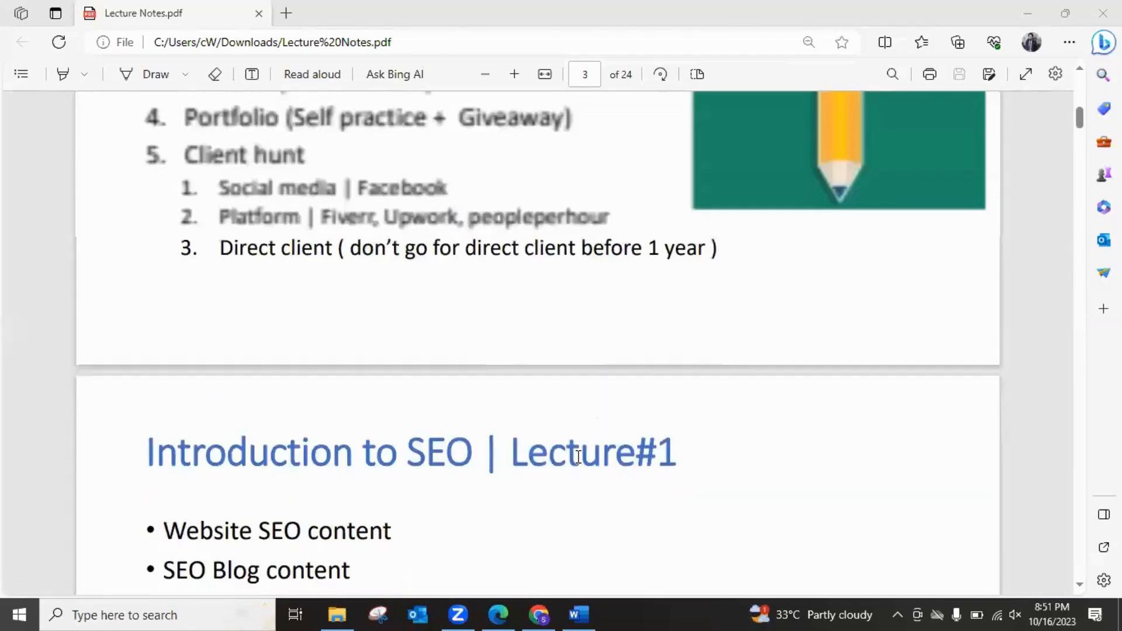
scroll(578, 457, "down", 10)
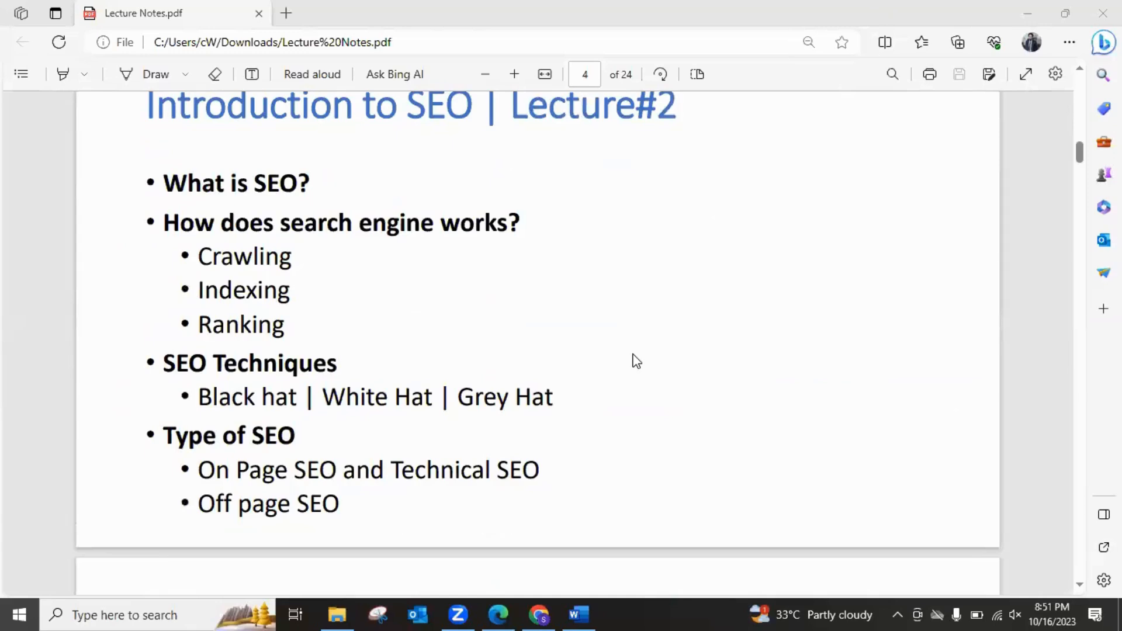
scroll(634, 358, "down", 10)
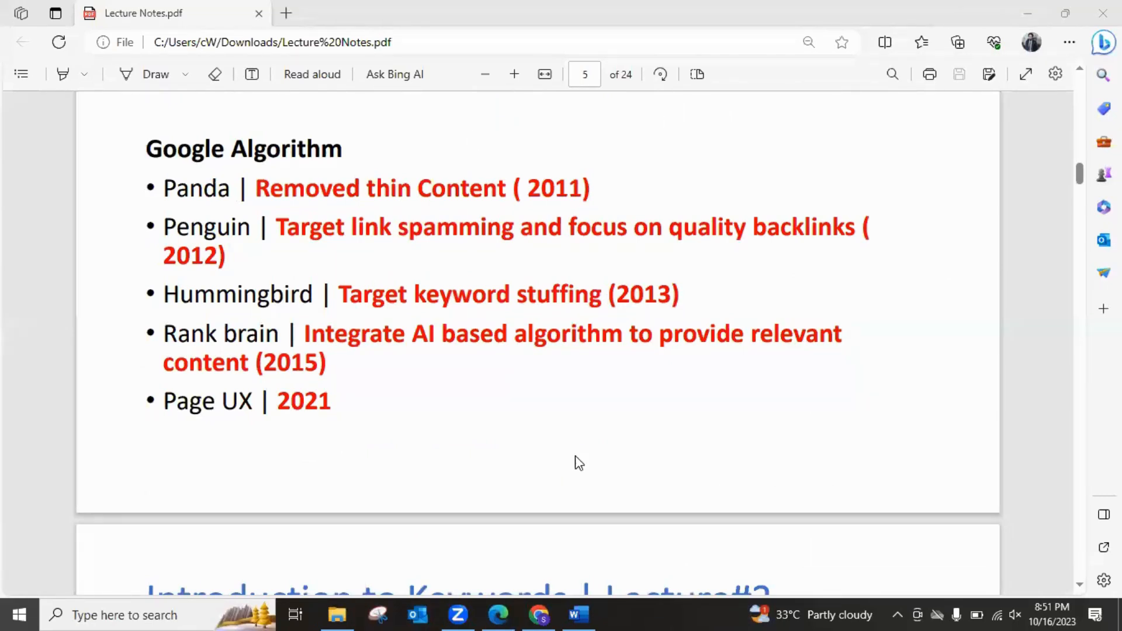
Step: Switch to Chrome, open a blank tab and close the Zoom meeting tab
left_click(538, 614)
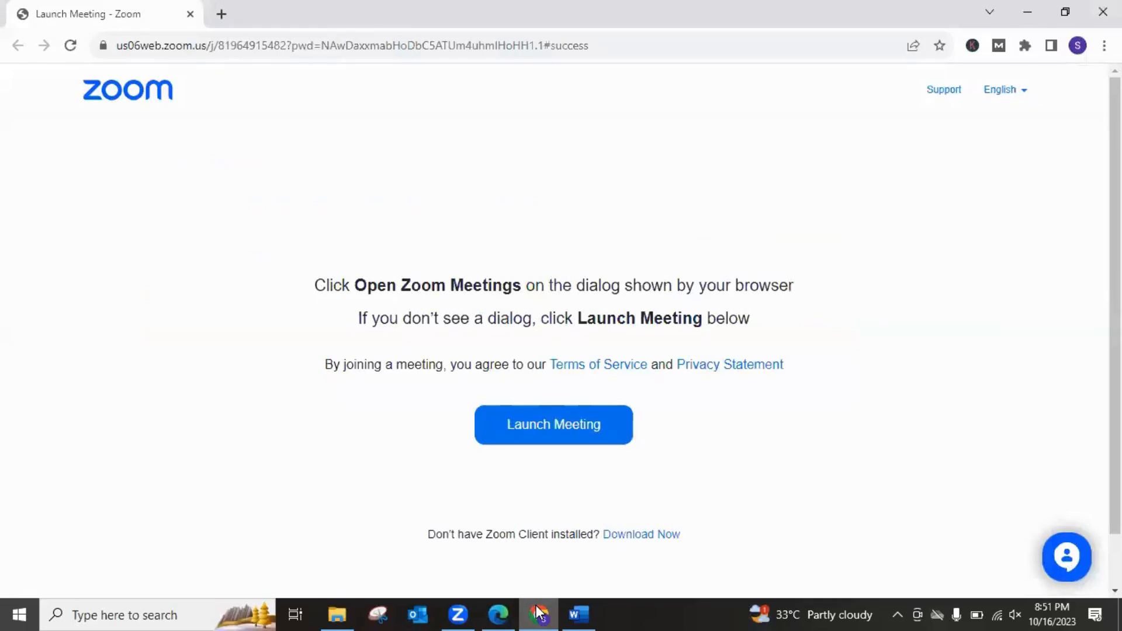
left_click(224, 13)
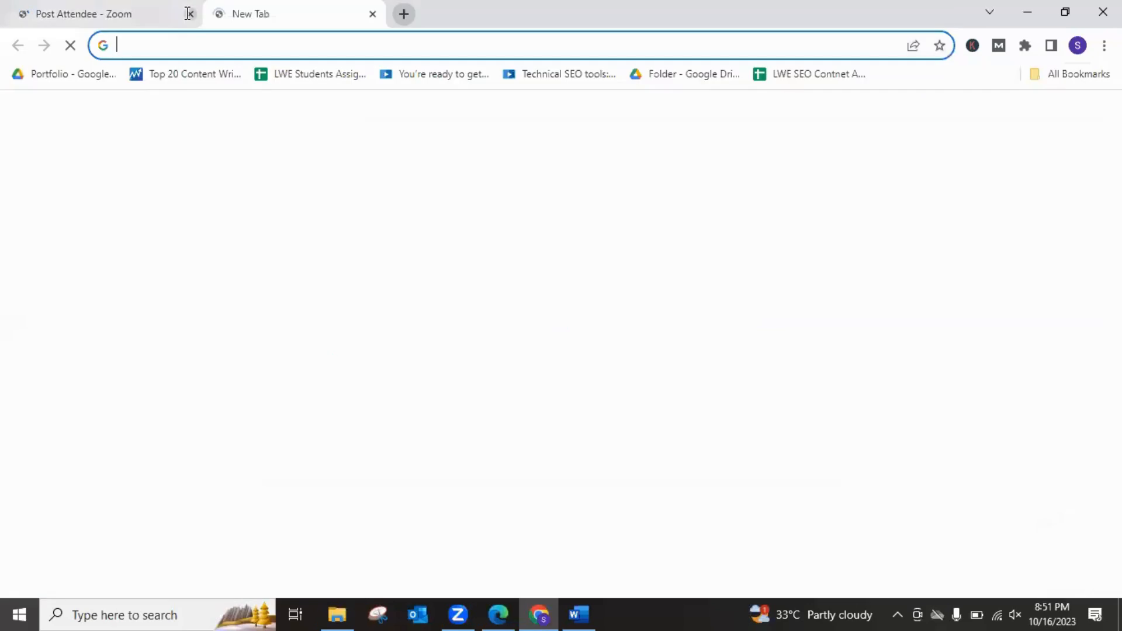
left_click(189, 14)
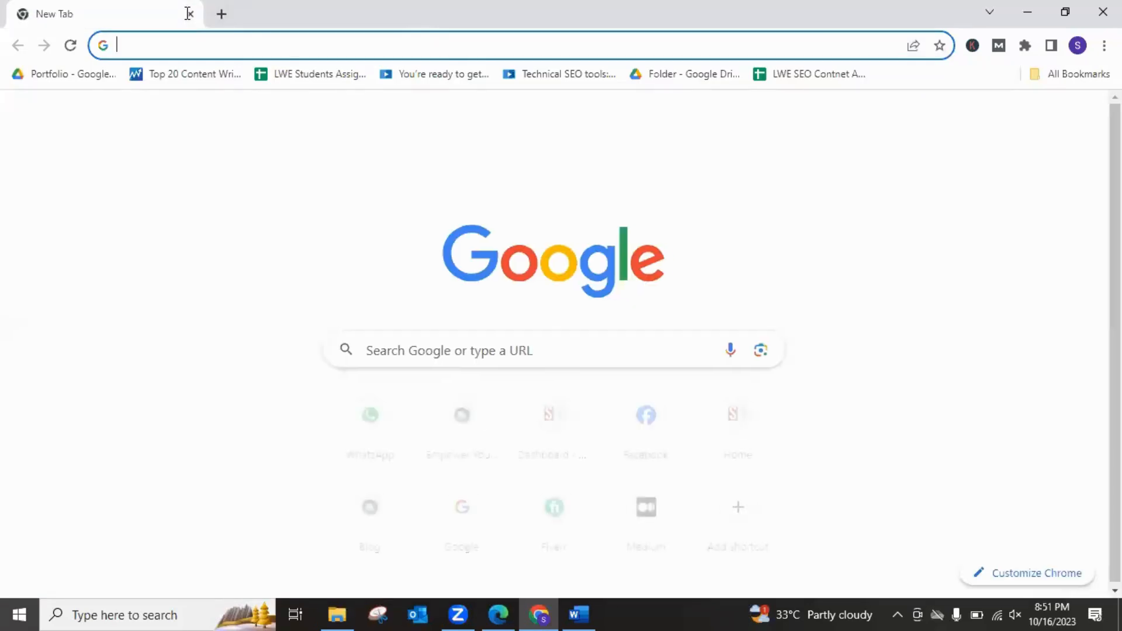
Step: Switch to the Word document and insert the line "Ecommerce" above "On page SEO" on the third page
key("alt+Tab")
left_click(270, 302)
left_click(280, 348)
key("Return")
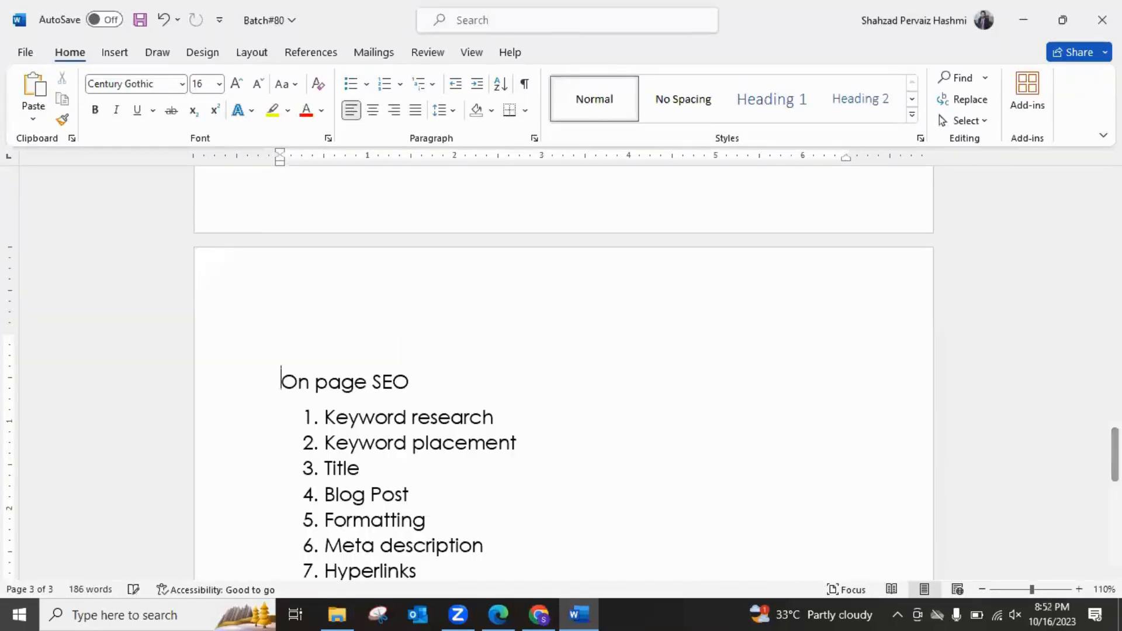
type("Eco")
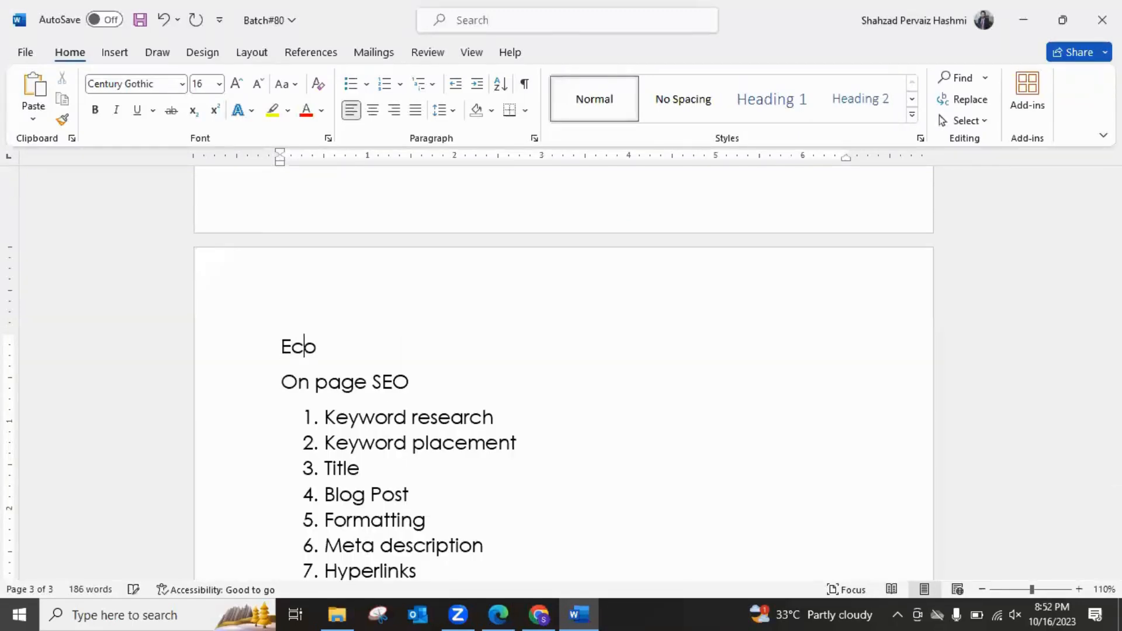
type("mmerce")
key("Return")
Step: Add the lines "Service" and "Niche based site" below "Ecommerce"
type("SErv")
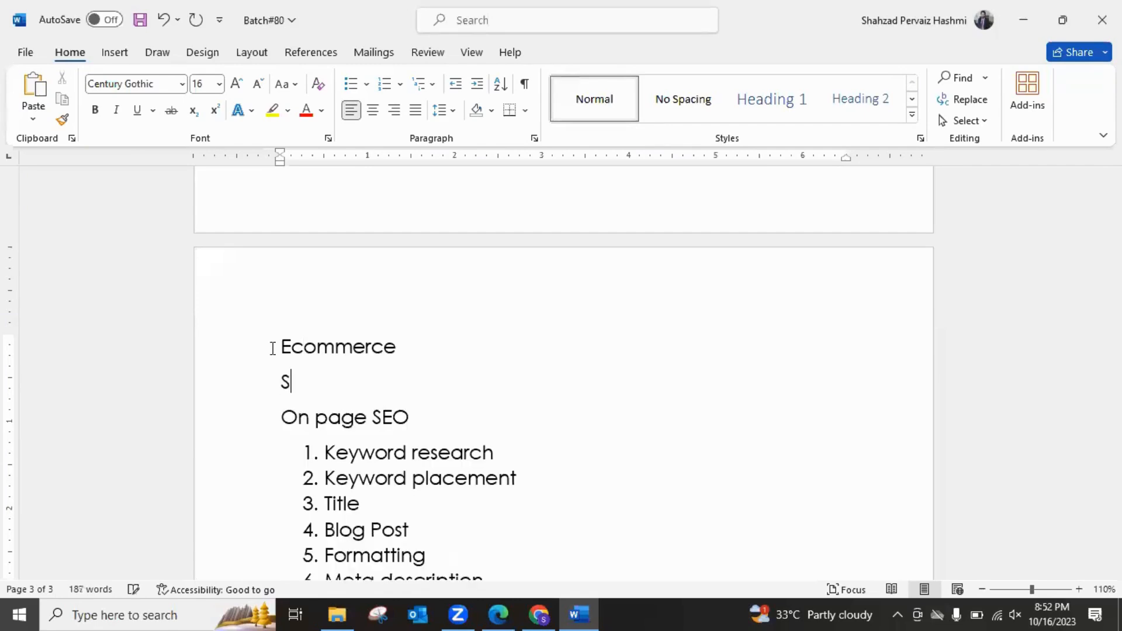
key("BackSpace")
type("ervice")
key("Return")
type("N")
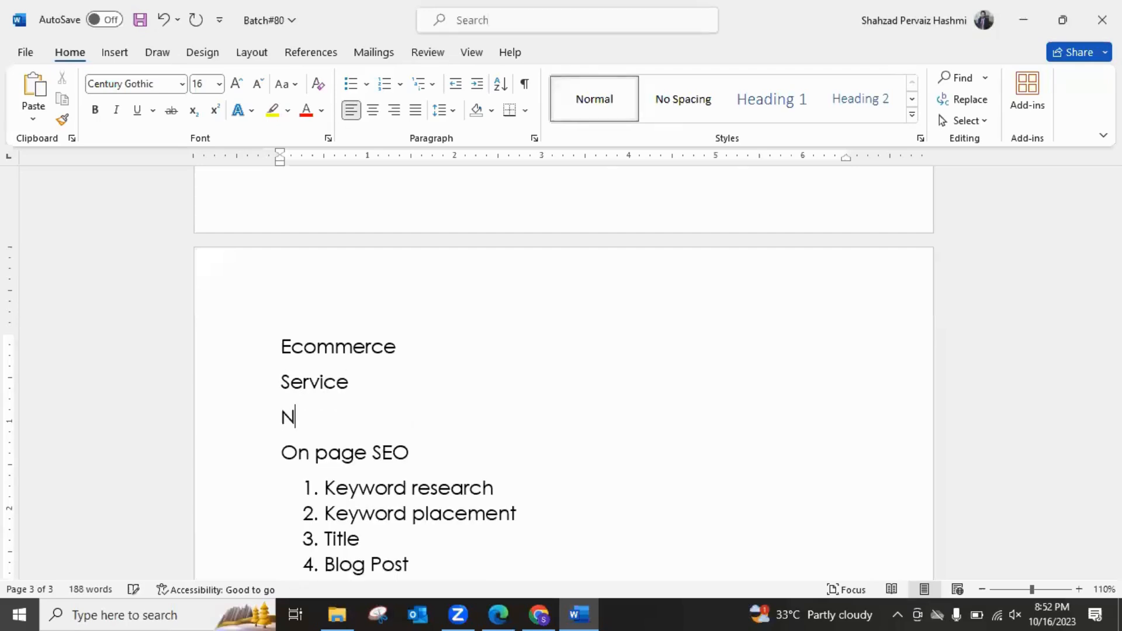
type("iche based")
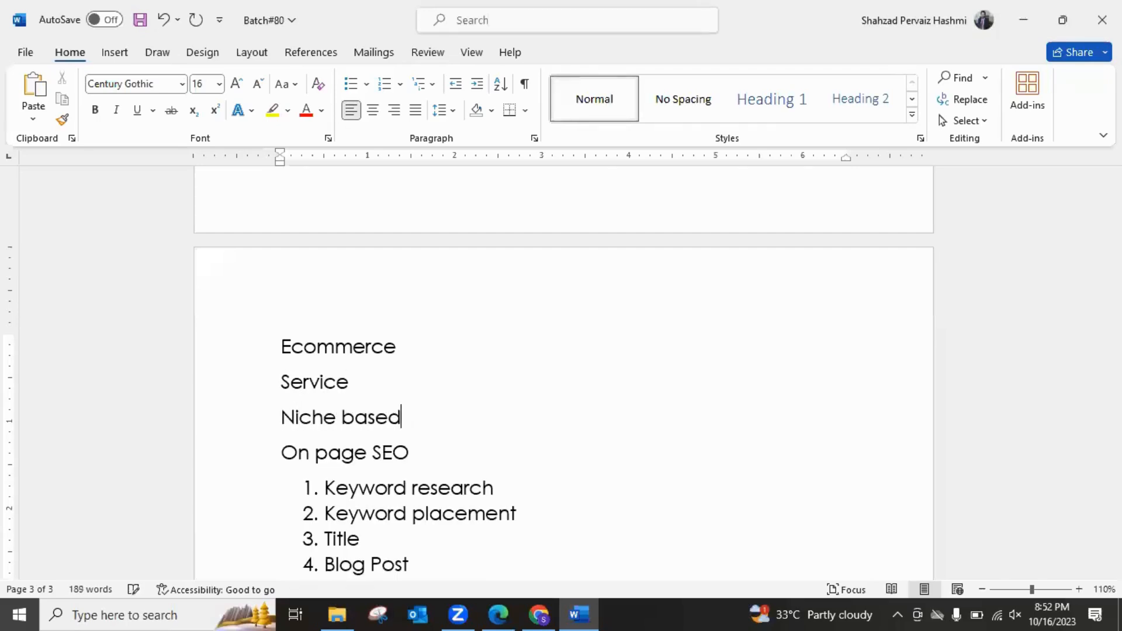
type(" site")
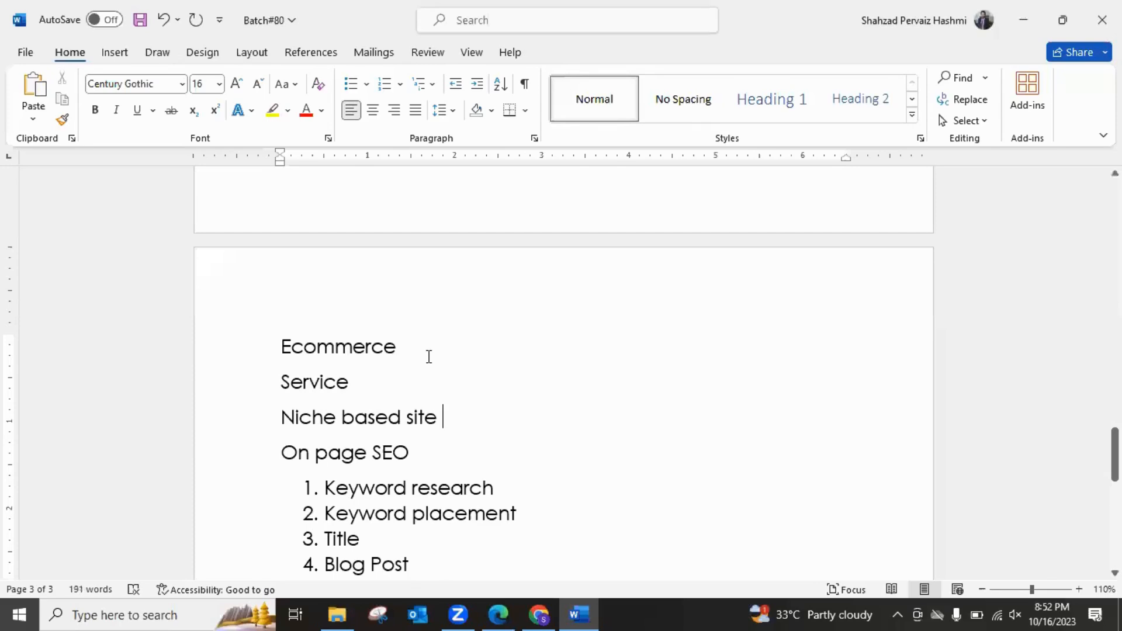
Step: Append "| amazon" to the "Ecommerce" line as an example
left_click(428, 357)
type("|")
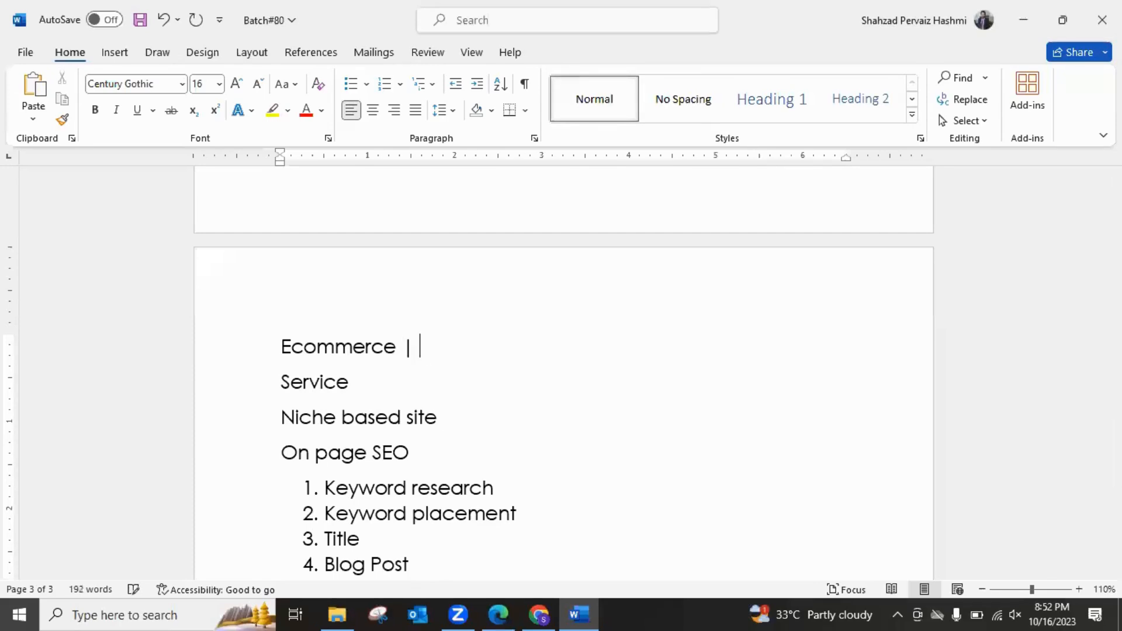
type(" amazon")
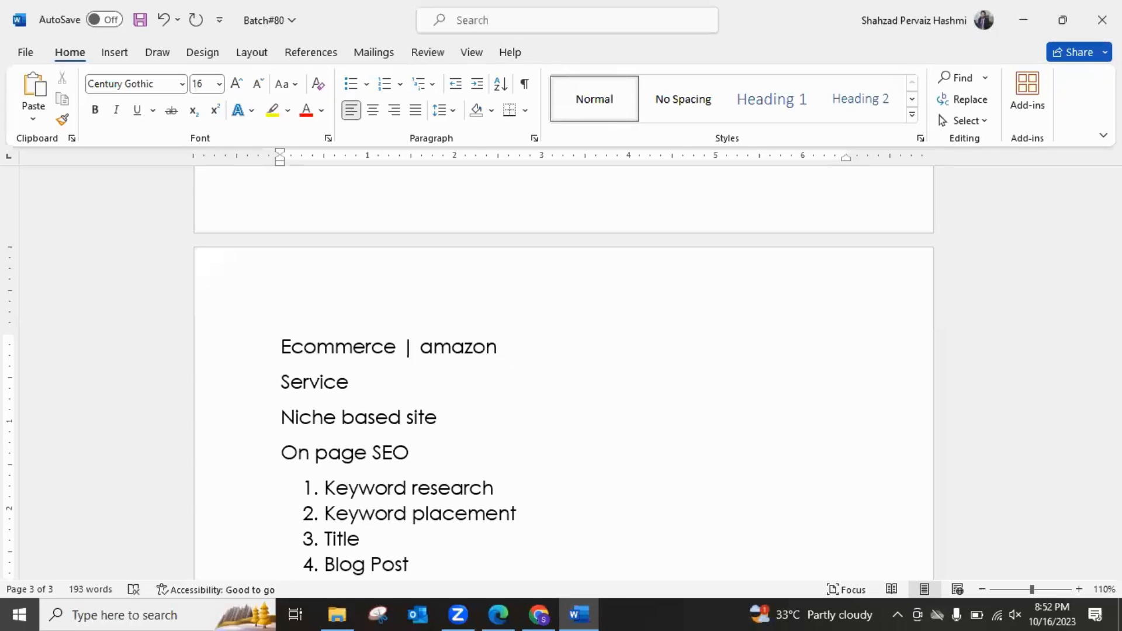
Step: Switch to Chrome and open the Amazon website
left_click(530, 613)
left_click(282, 36)
type("ama")
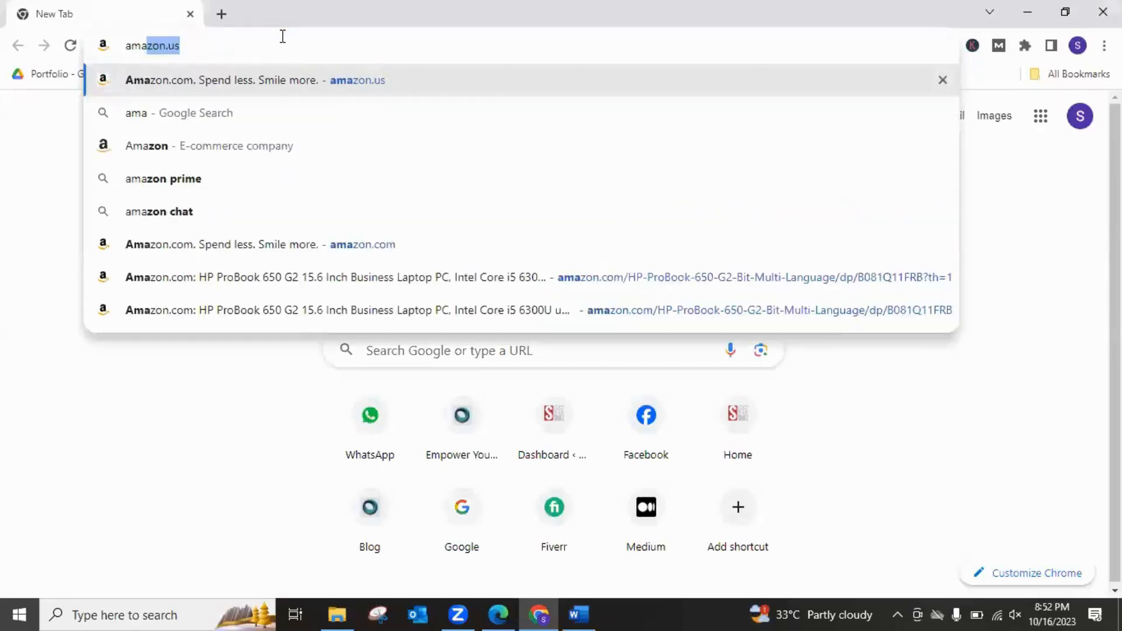
key("Return")
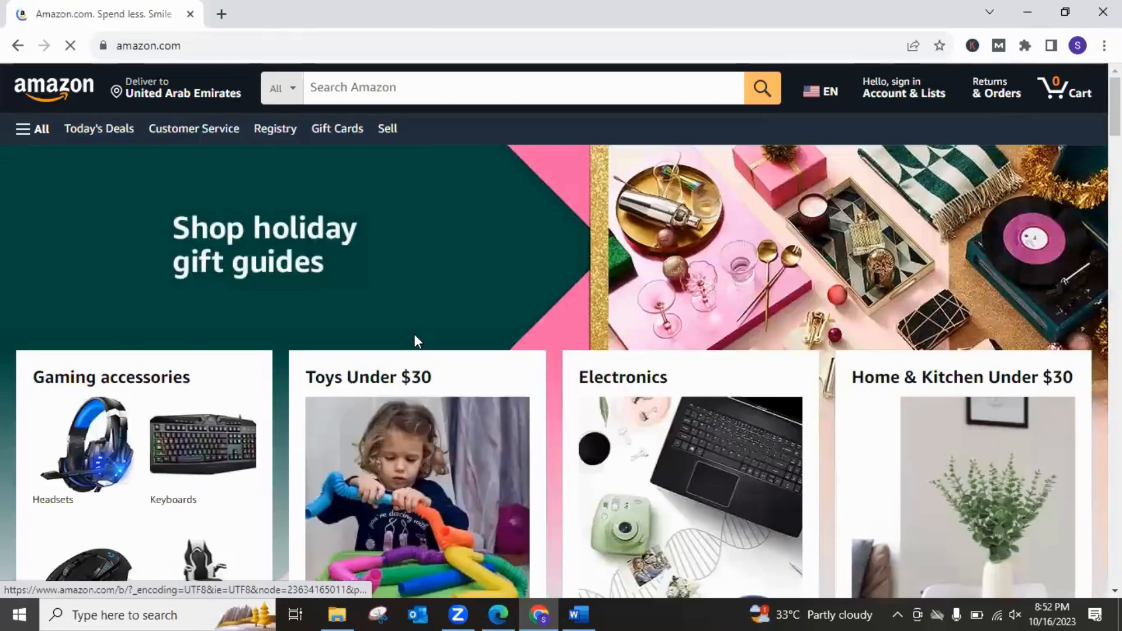
Step: Examine the Amazon homepage's product categories at a larger zoom, highlighting headings such as Toys Under $30, Health & Personal Care and Beauty picks
scroll(398, 302, "down", 4)
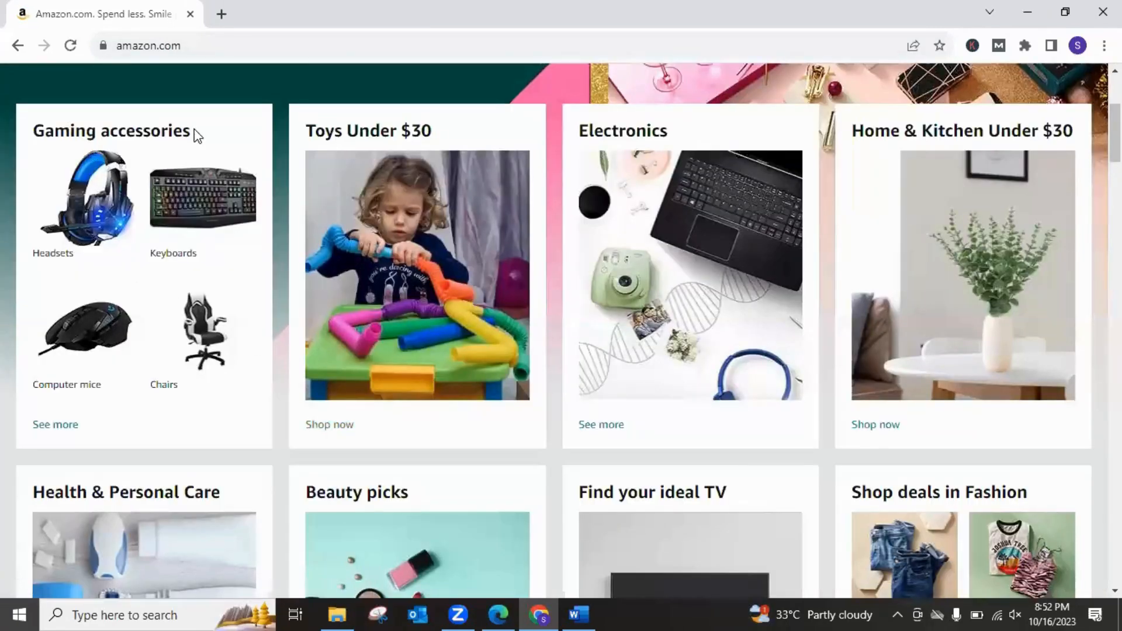
left_click_drag(195, 132, 70, 131)
left_click_drag(432, 131, 314, 131)
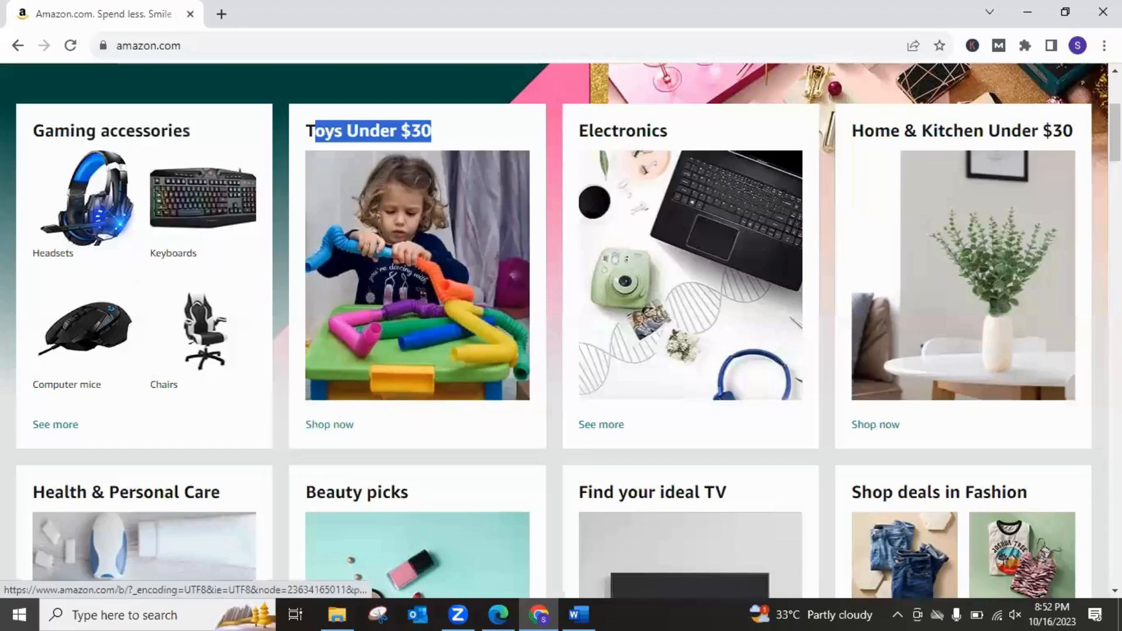
left_click(1104, 45)
left_click(1056, 224)
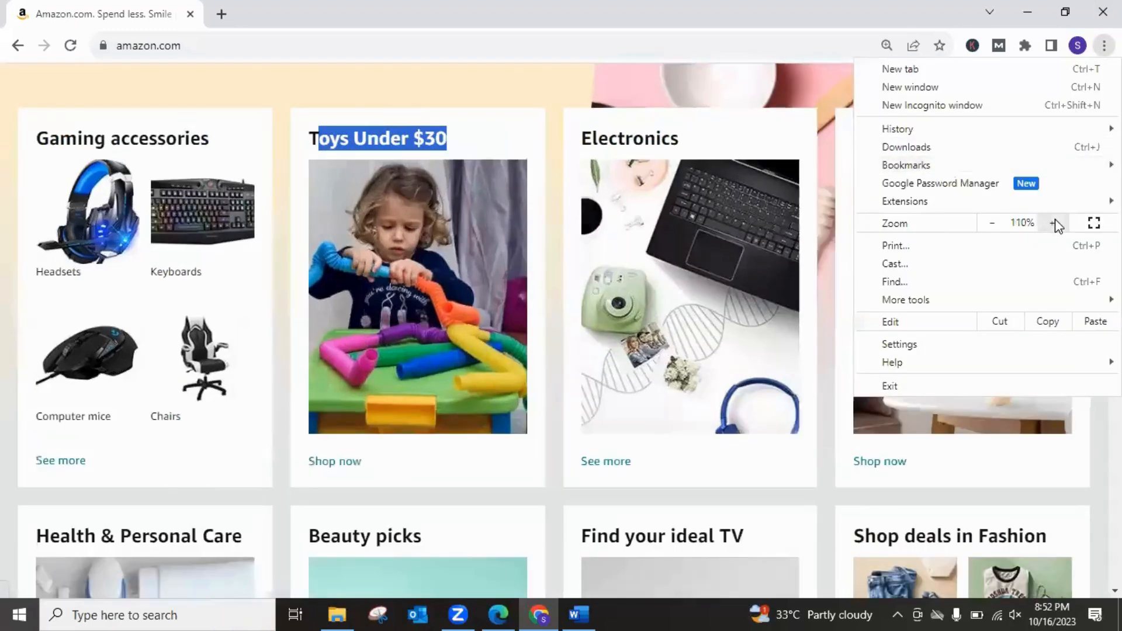
left_click(1056, 223)
left_click(626, 314)
scroll(627, 310, "down", 5)
scroll(626, 310, "down", 1)
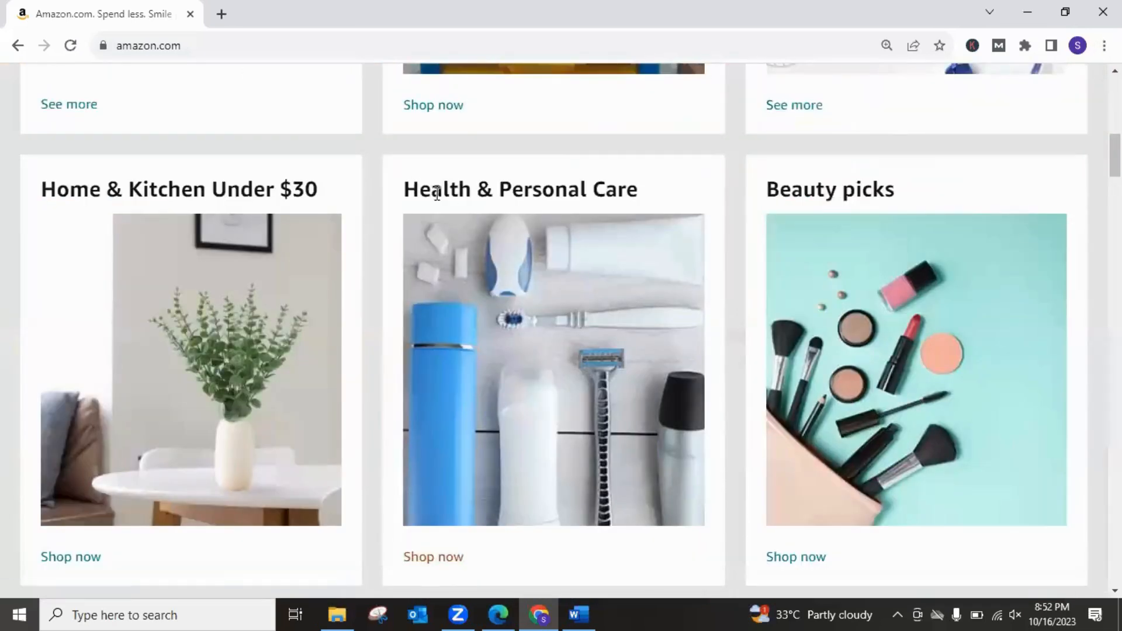
left_click_drag(419, 189, 626, 189)
left_click_drag(767, 189, 895, 187)
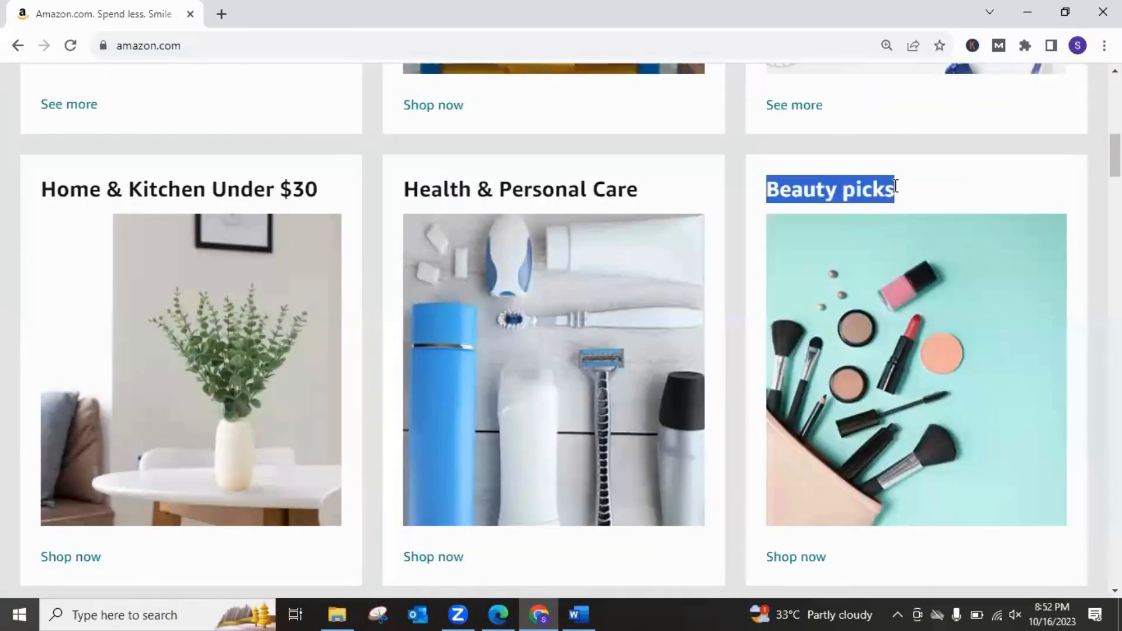
Step: Open bpspsolutions.com in a new tab and expand its list of services
left_click(218, 14)
type("bp")
key("Return")
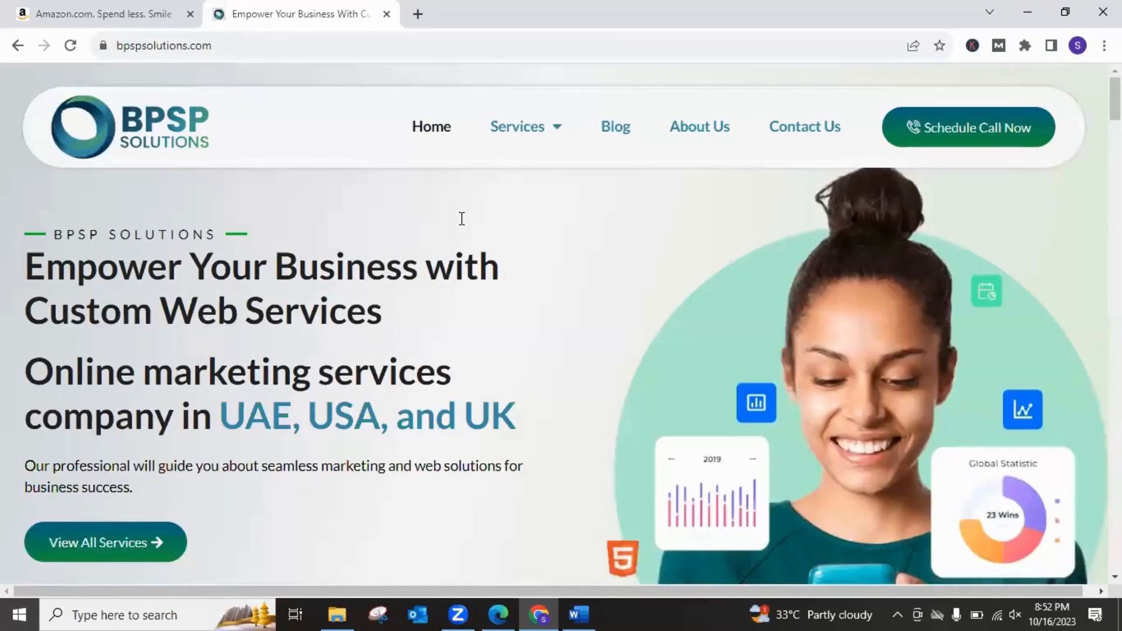
left_click(556, 140)
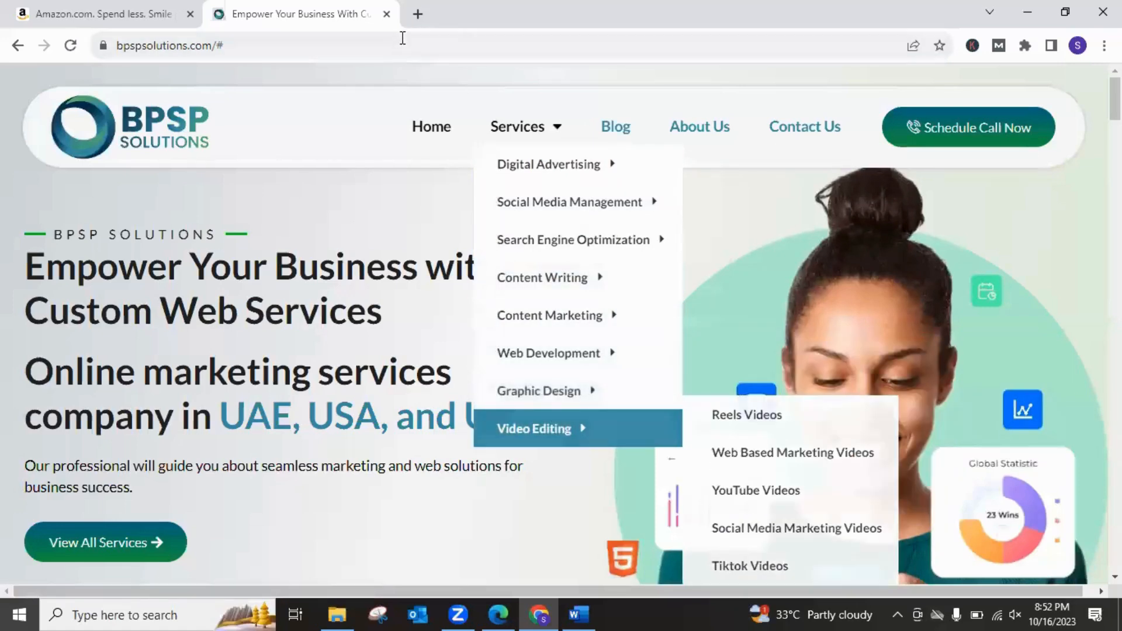
Step: Search Google for "account services in u.k" in a new tab and look through the results
left_click(418, 14)
type("acco")
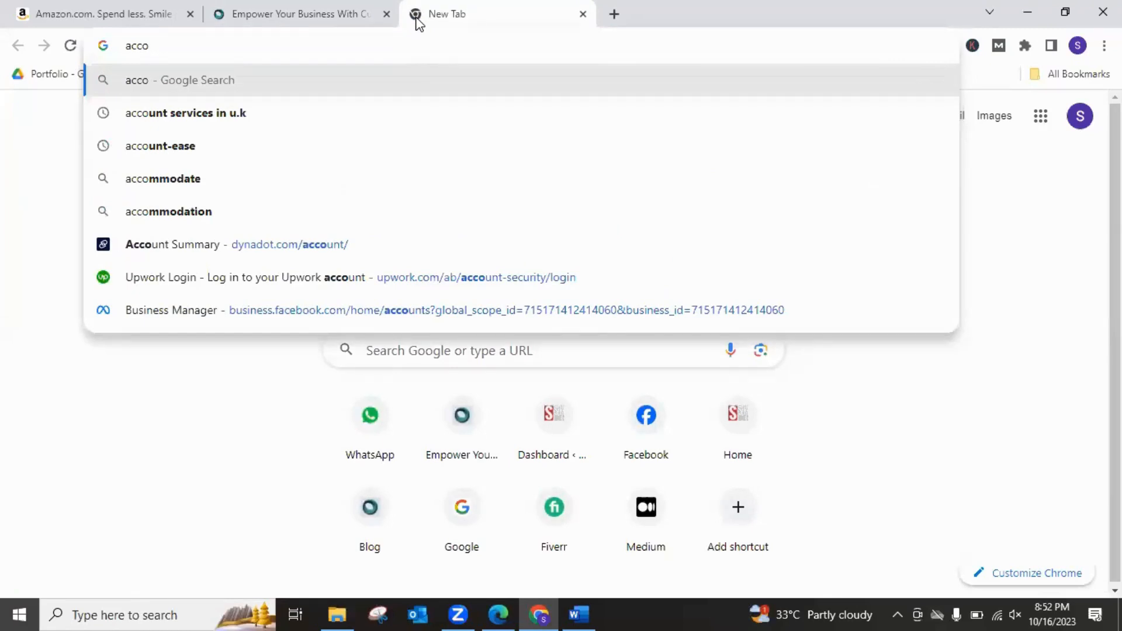
key("Down")
key("Return")
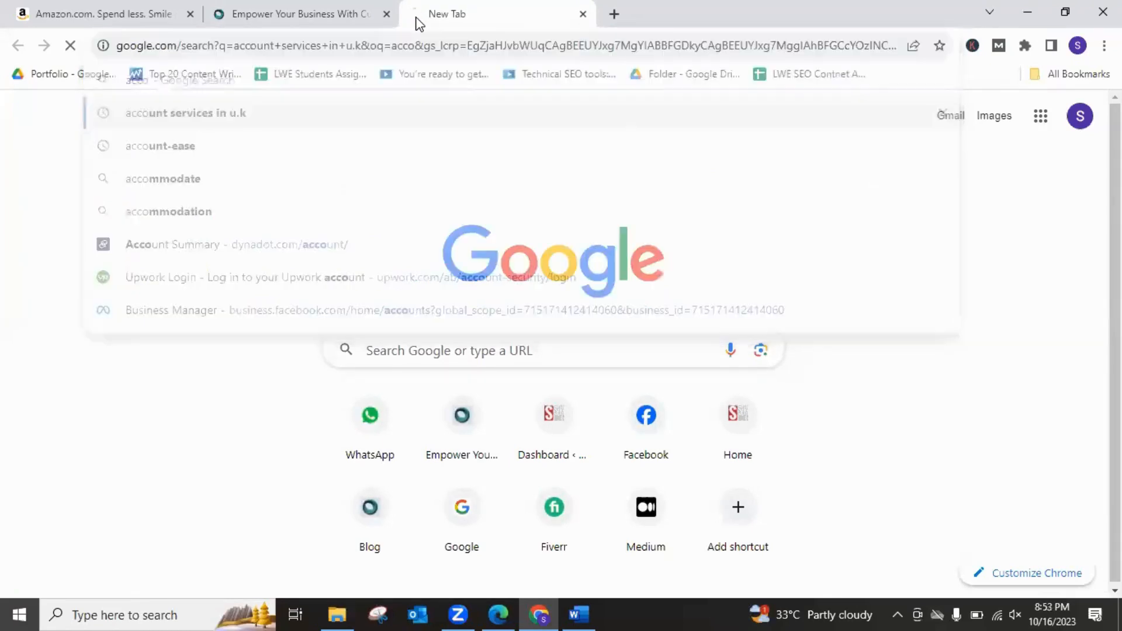
scroll(395, 324, "down", 7)
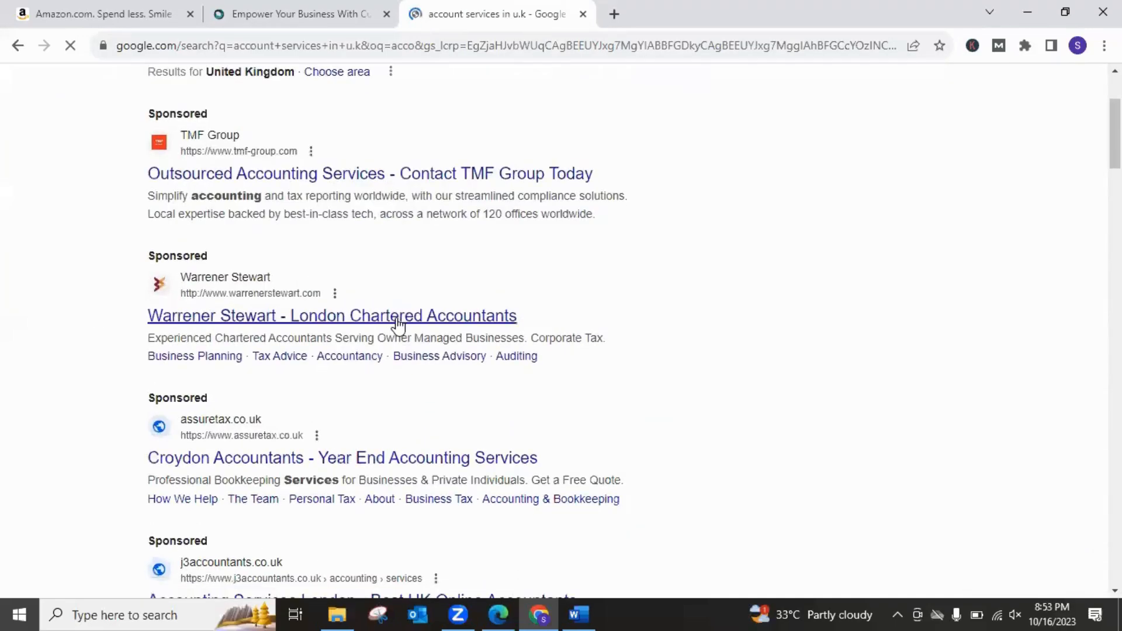
scroll(393, 322, "down", 8)
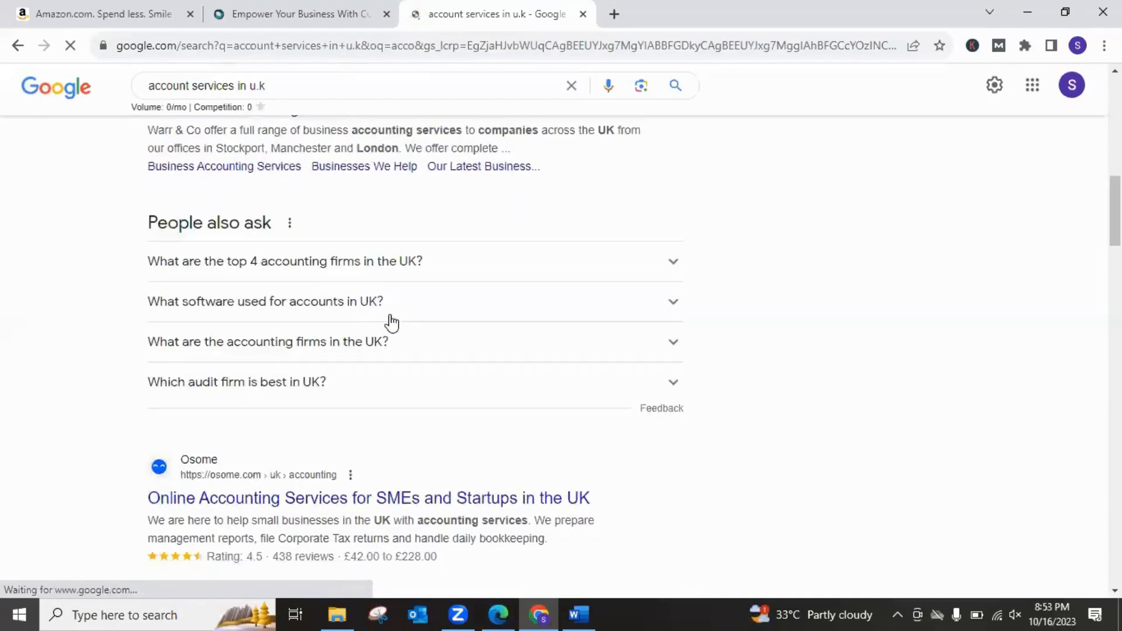
scroll(393, 322, "down", 7)
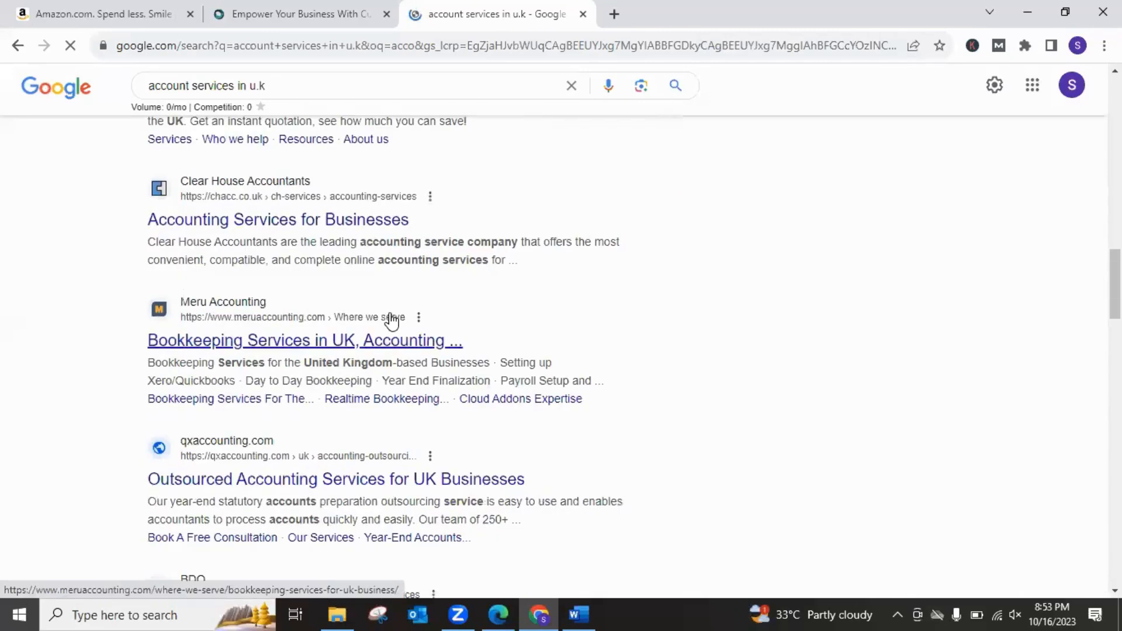
scroll(251, 108, "up", 10)
Step: Search Google for "account- ease" and open the account-ease.co.uk website from the results
key("ctrl+a")
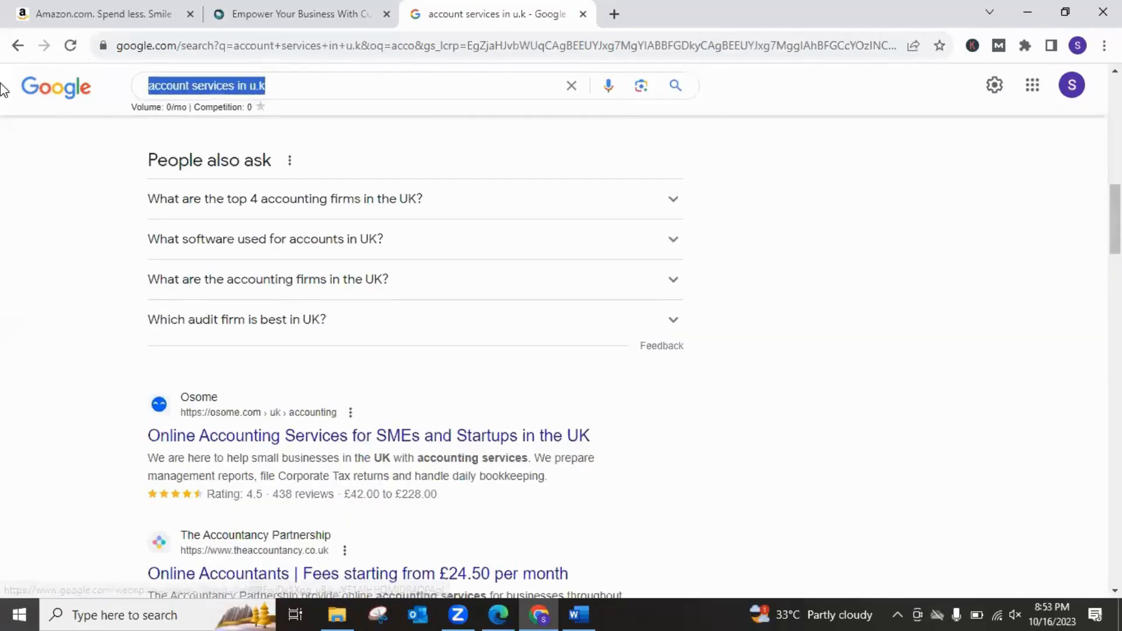
type("account- ease")
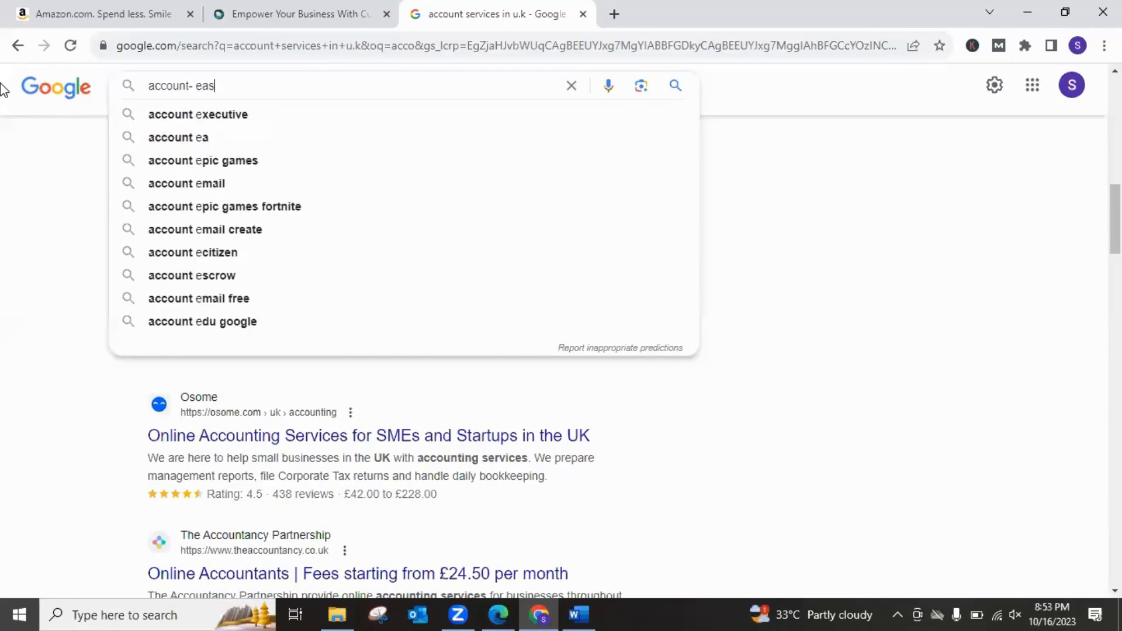
key("Return")
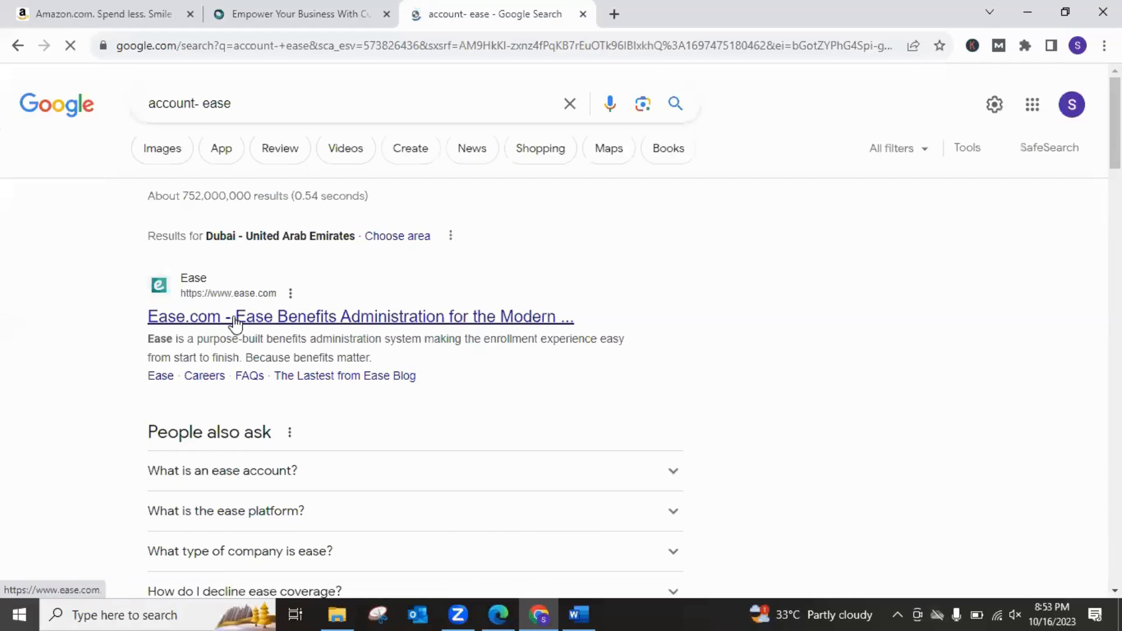
scroll(236, 345, "down", 4)
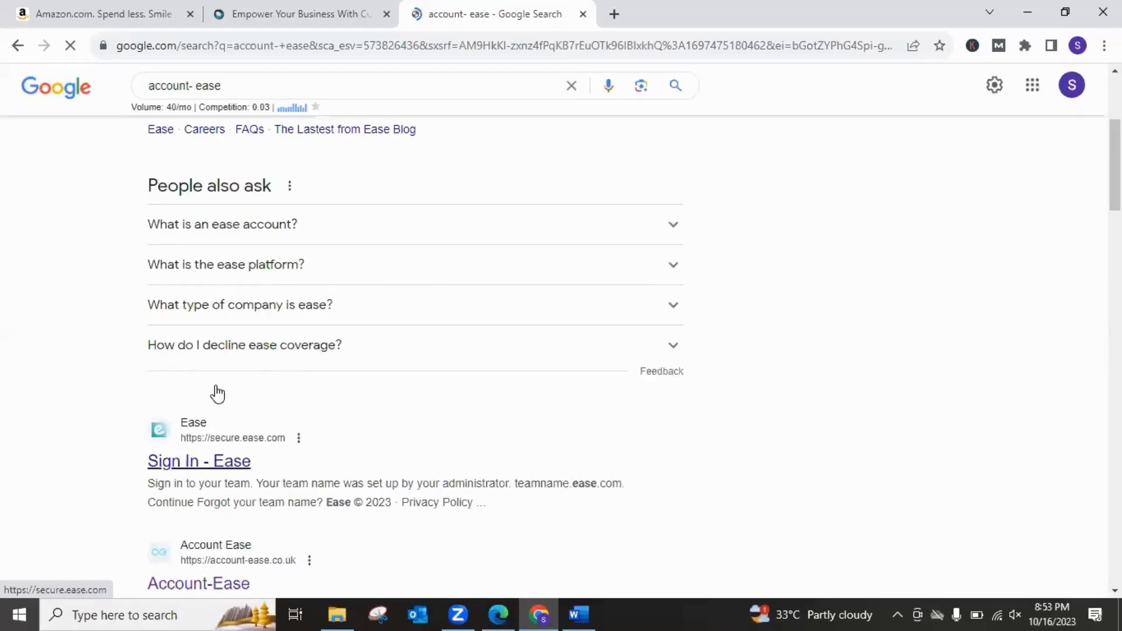
scroll(474, 295, "down", 4)
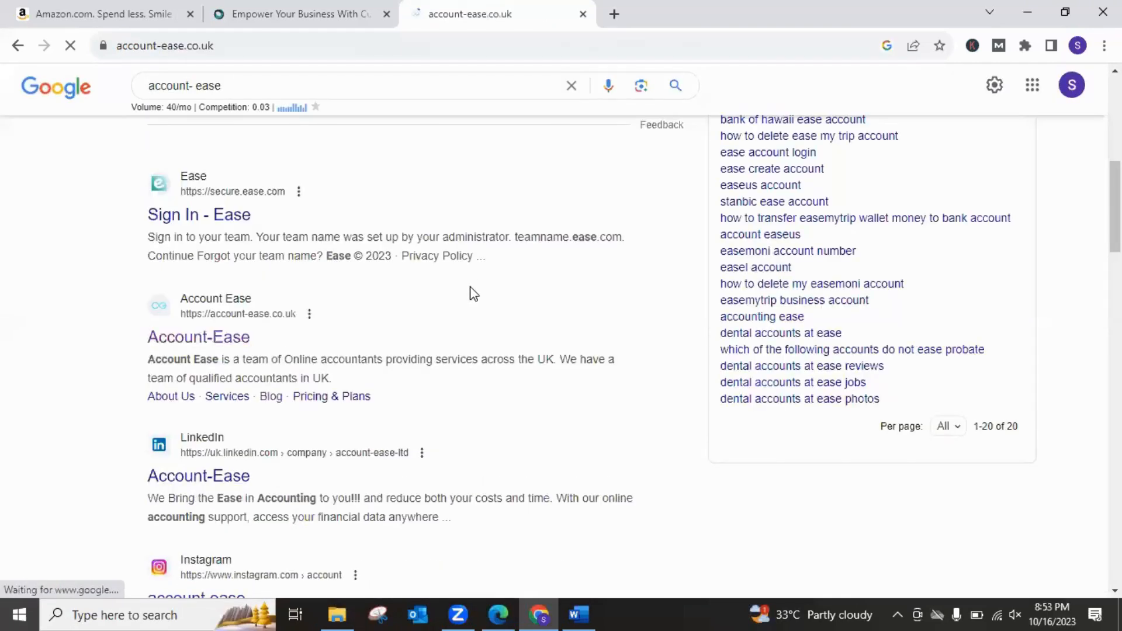
Step: Look through the account-ease.co.uk homepage and its Our Services section at 150% zoom, briefly revisiting the bpspsolutions.com tab
left_click(1104, 45)
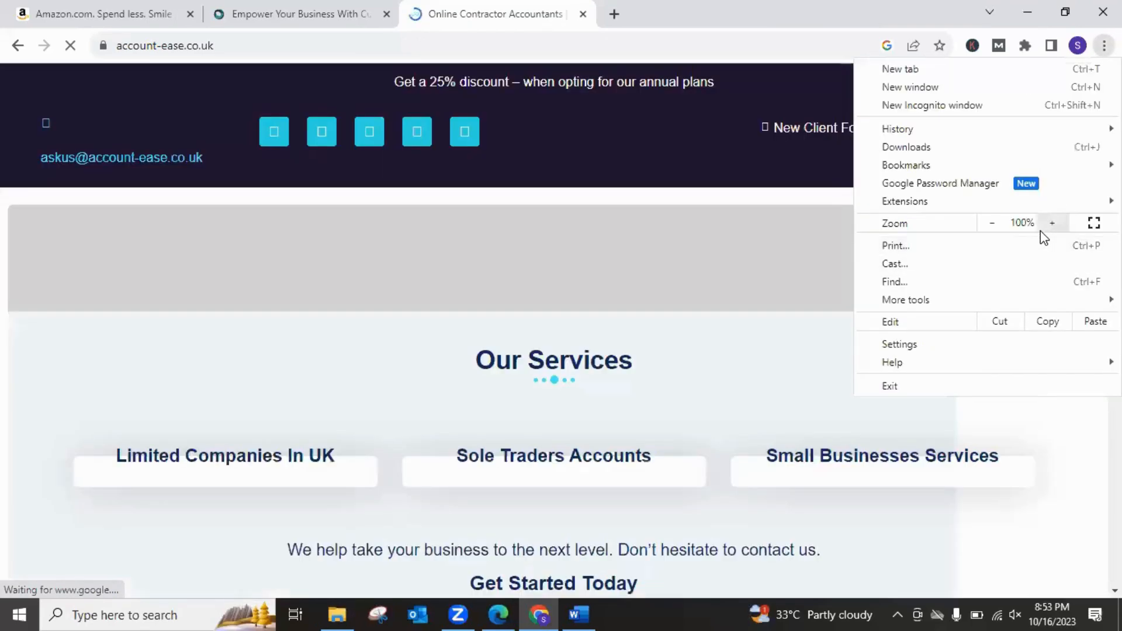
left_click(1051, 224)
left_click(1051, 224)
left_click(1051, 223)
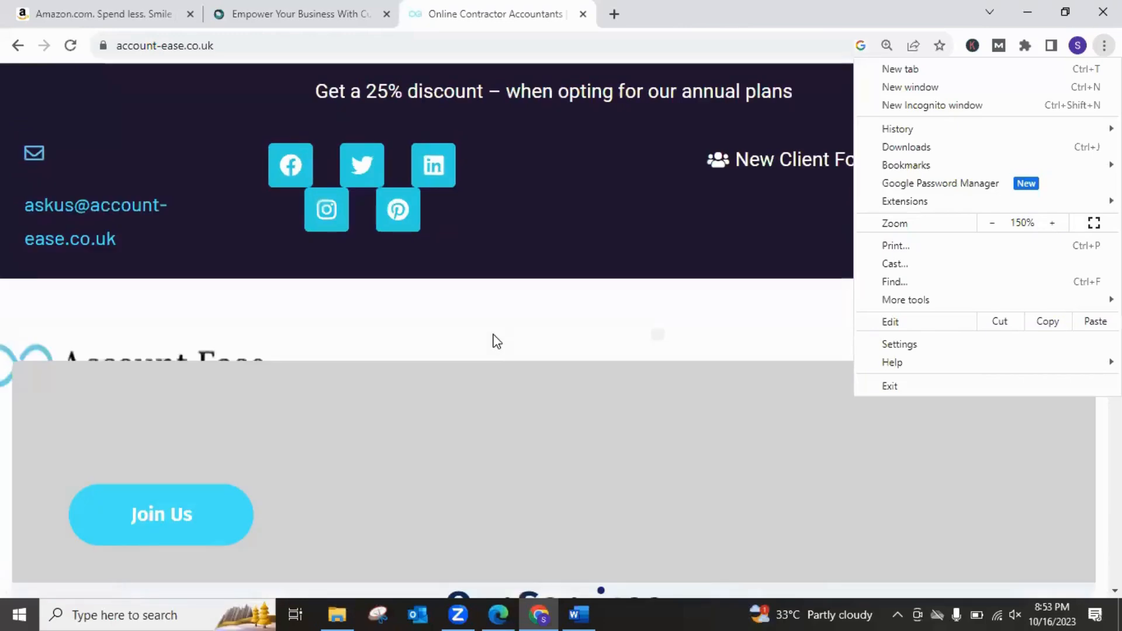
left_click(497, 341)
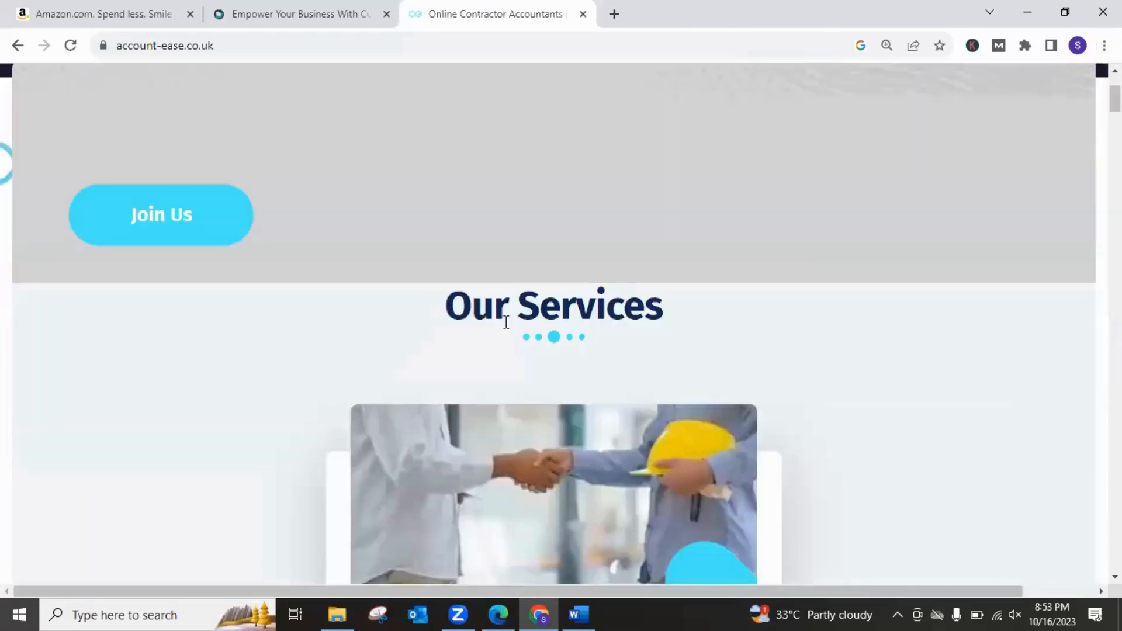
scroll(383, 430, "down", 3)
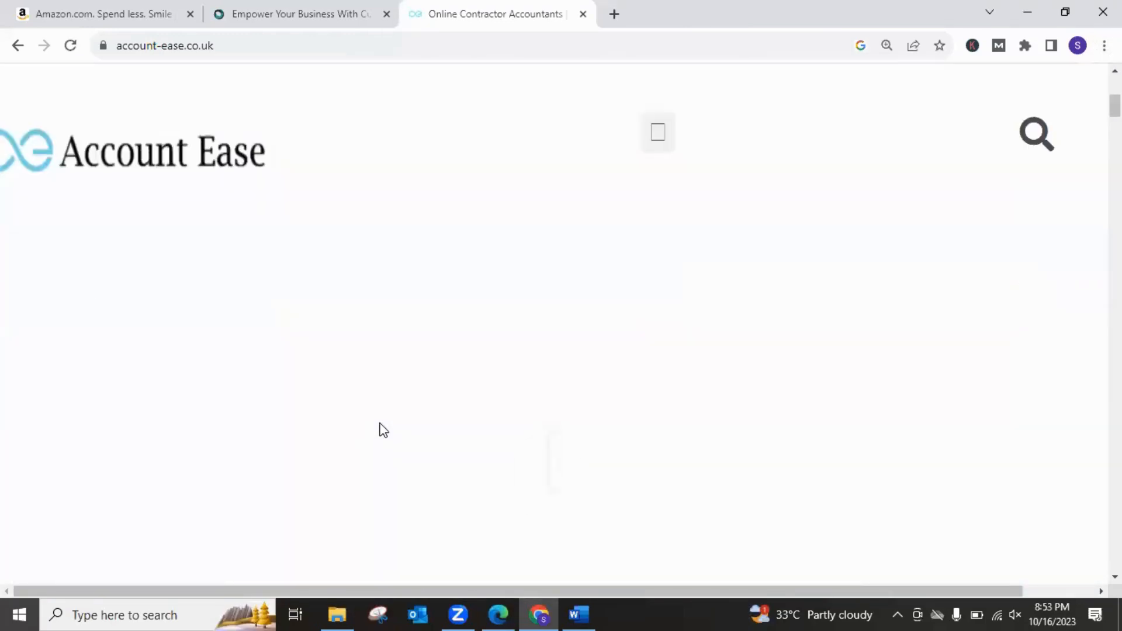
scroll(380, 424, "down", 5)
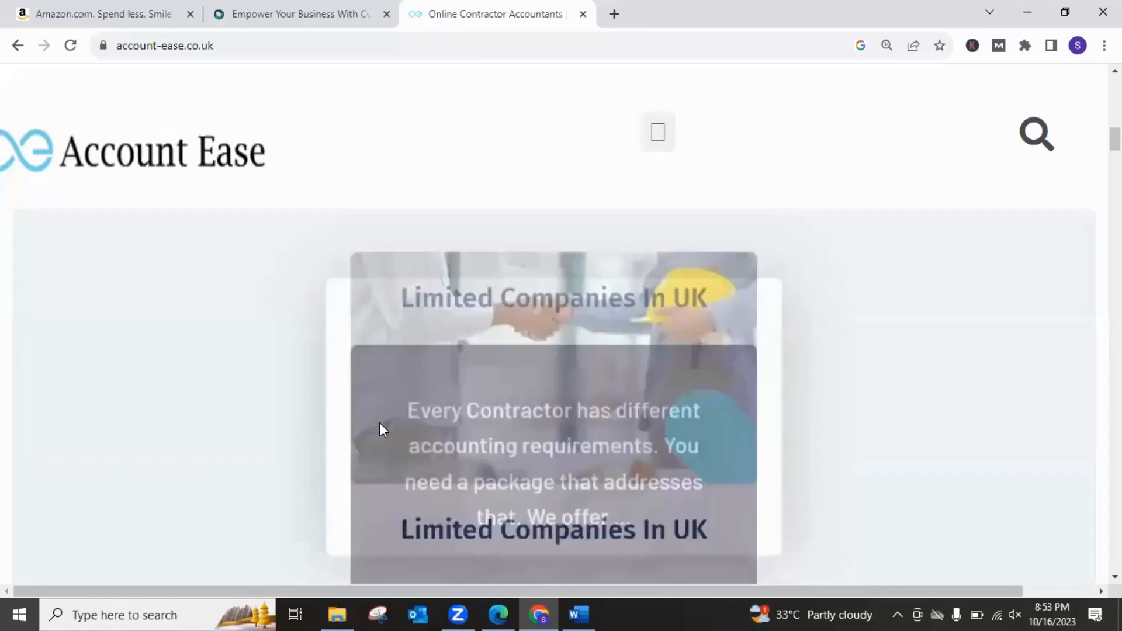
scroll(380, 423, "up", 5)
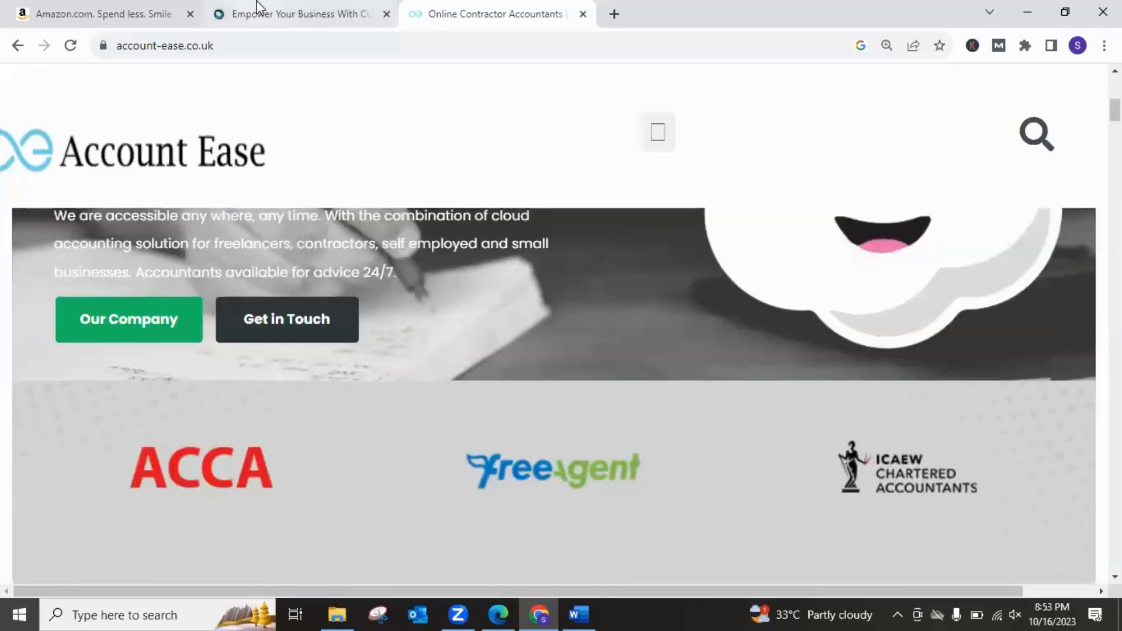
left_click(257, 7)
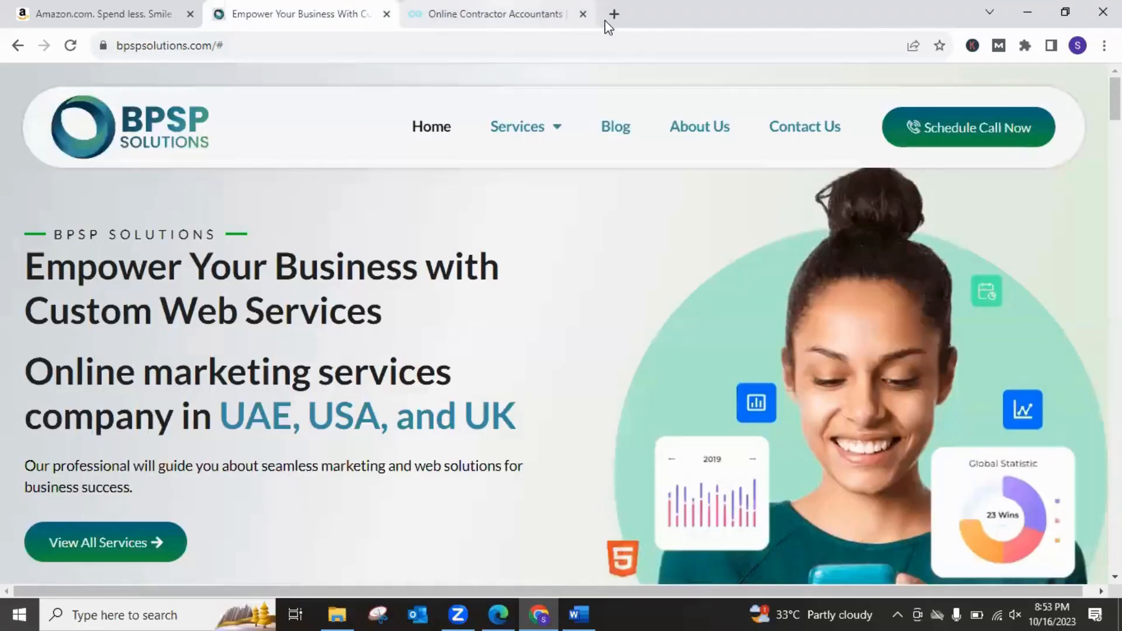
left_click(570, 23)
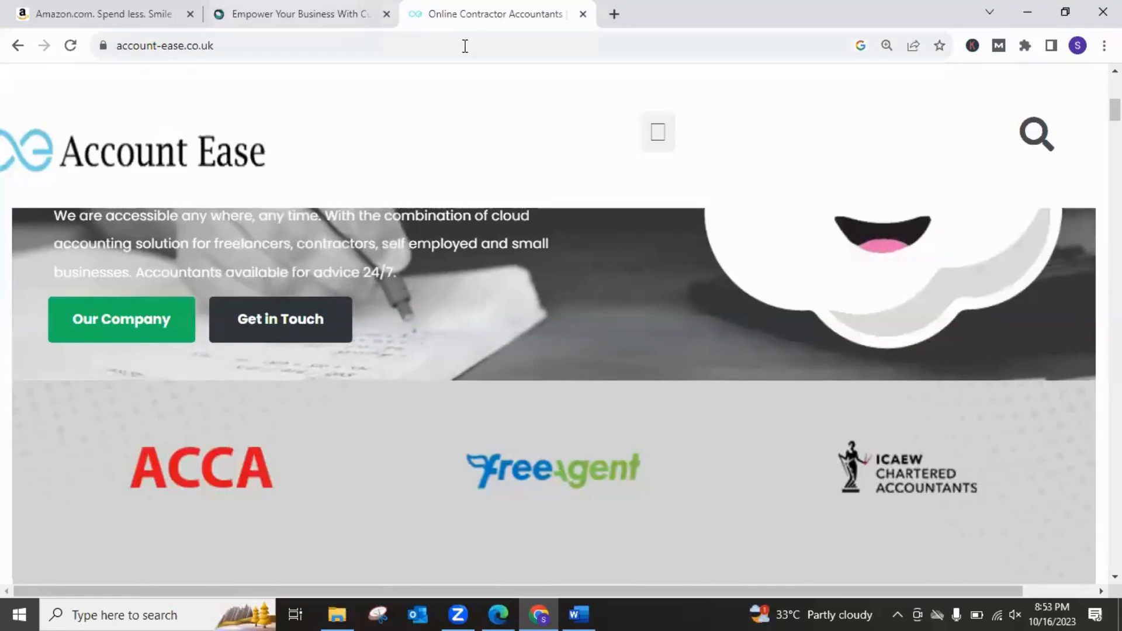
Step: Search Google for "pcmag" in the account-ease.co.uk tab and open the PCMag website from the results
left_click(465, 45)
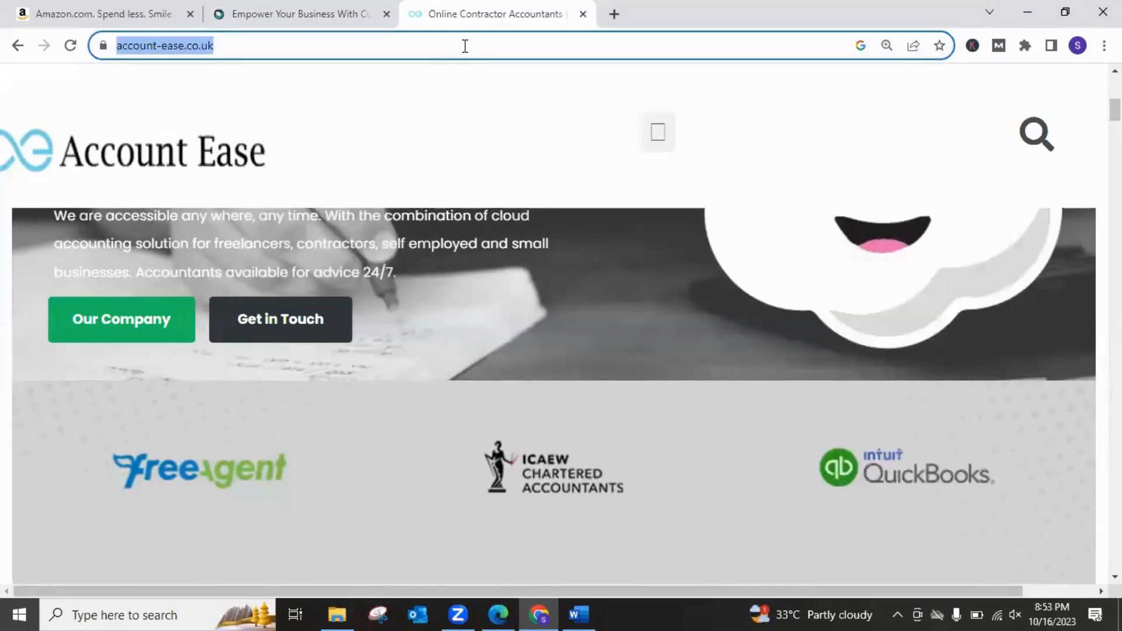
type("pc")
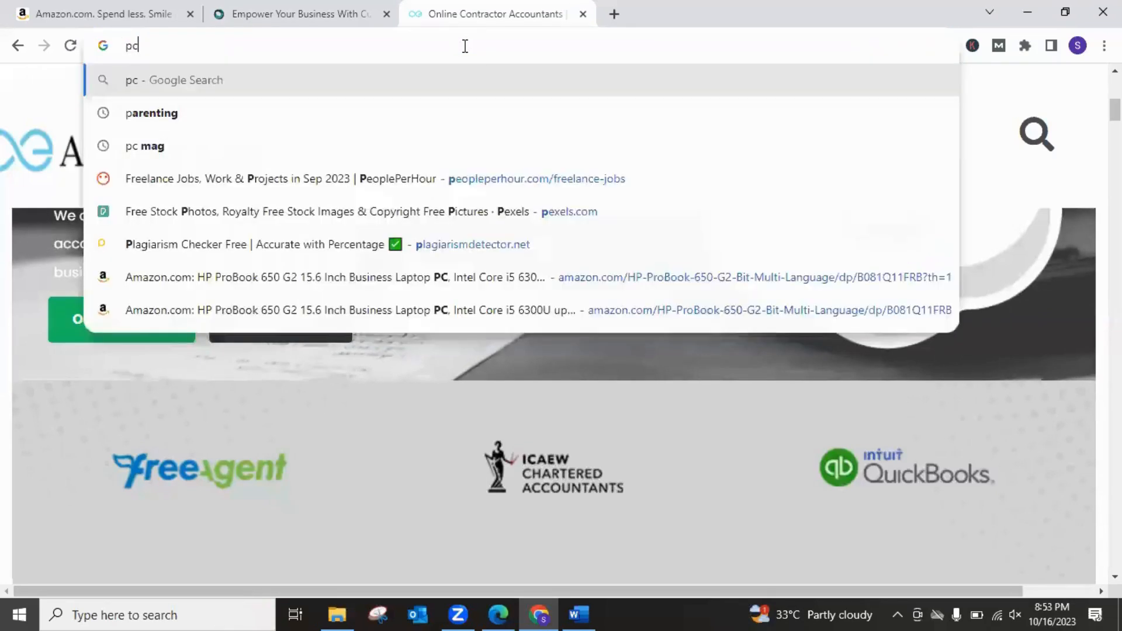
type("mag")
key("Return")
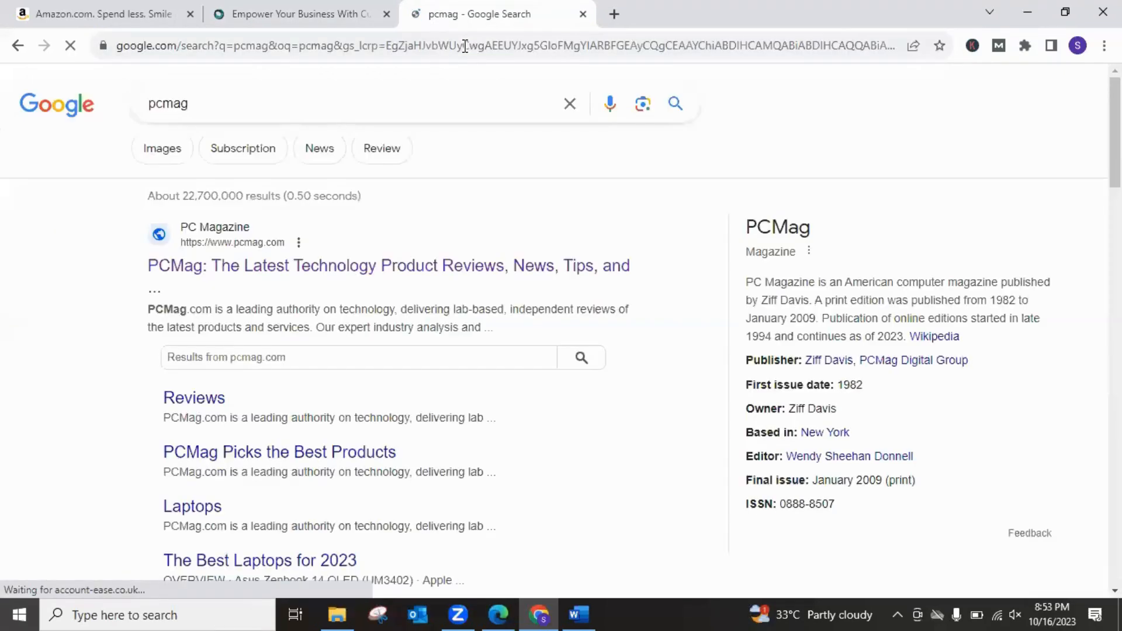
left_click(420, 268)
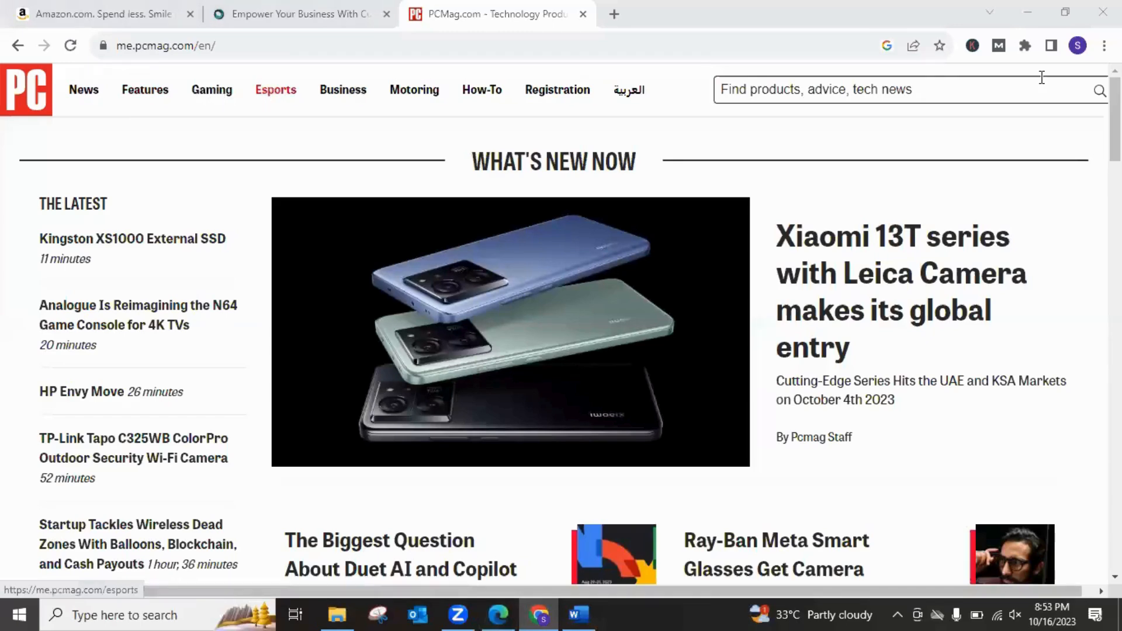
Step: View PCMag at 125% zoom, open its Gaming section and look through the reviews and latest gaming articles
key("alt+f")
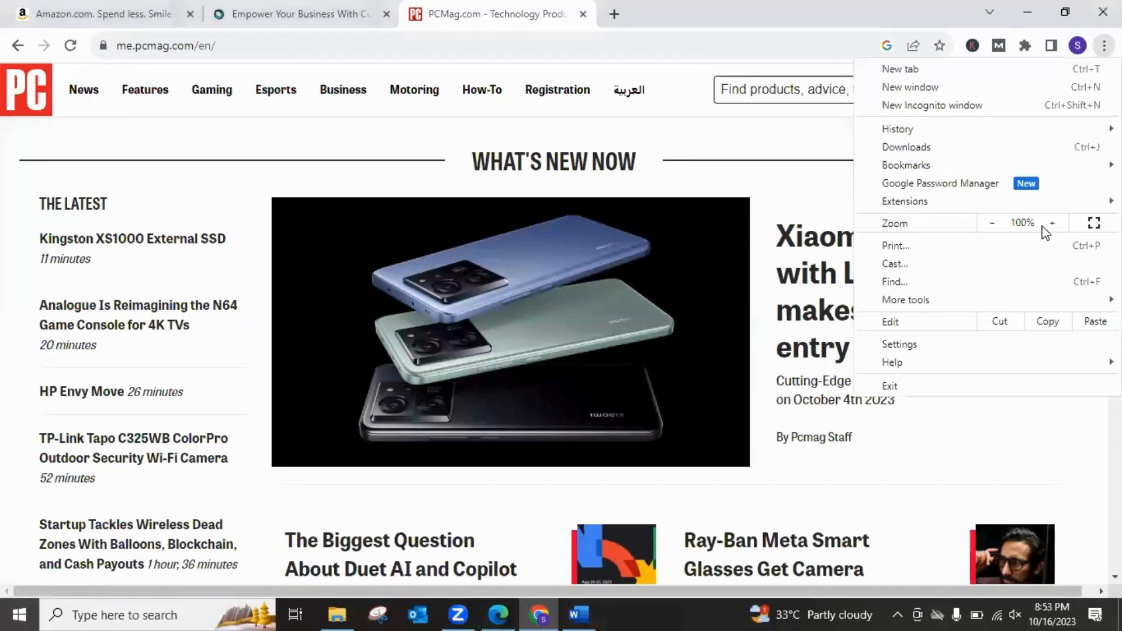
left_click(1052, 223)
left_click(1052, 223)
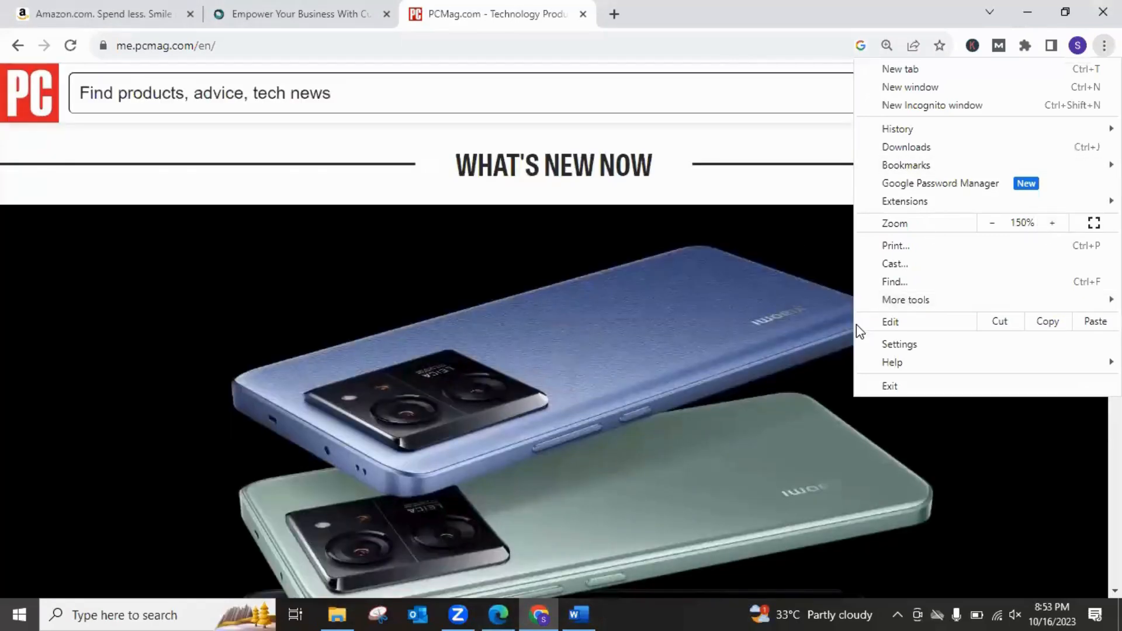
left_click(993, 224)
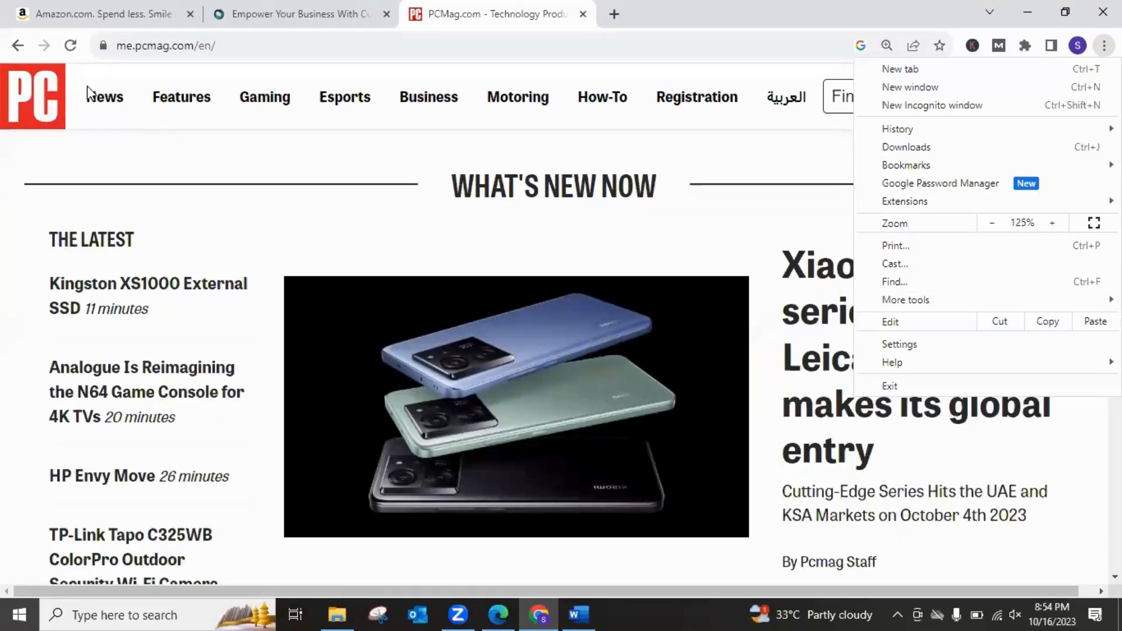
left_click(202, 133)
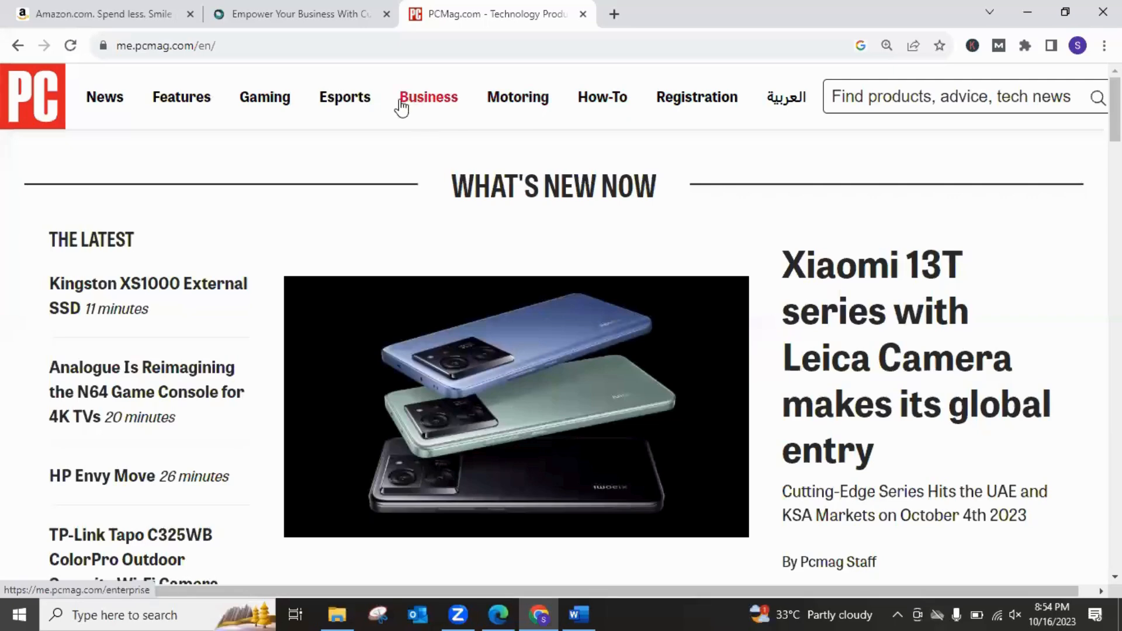
left_click(289, 109)
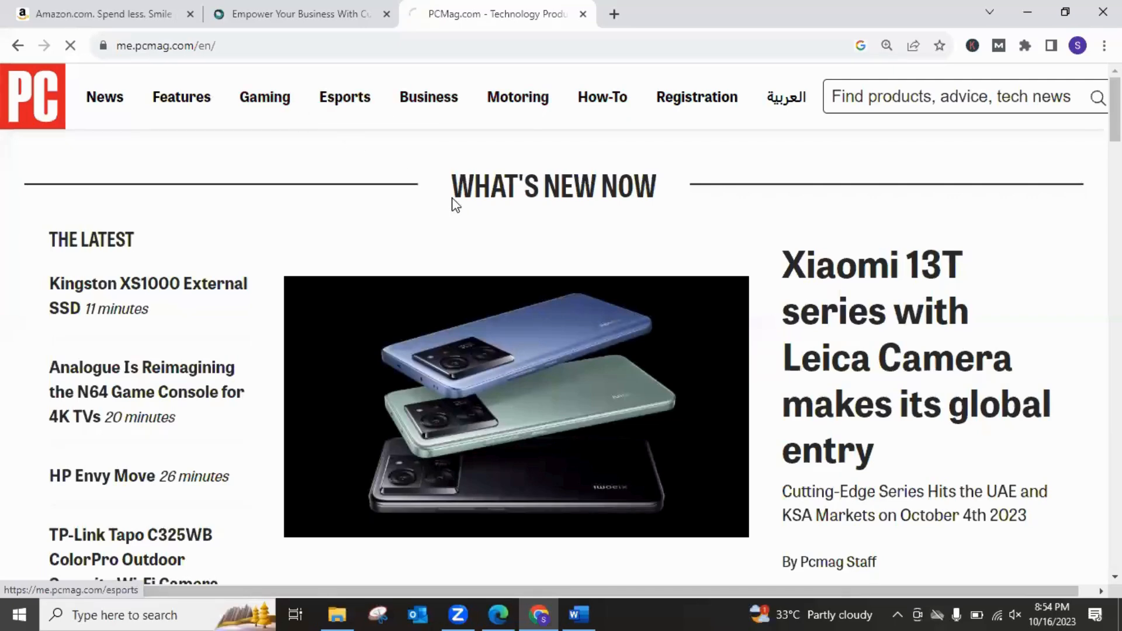
scroll(456, 203, "down", 8)
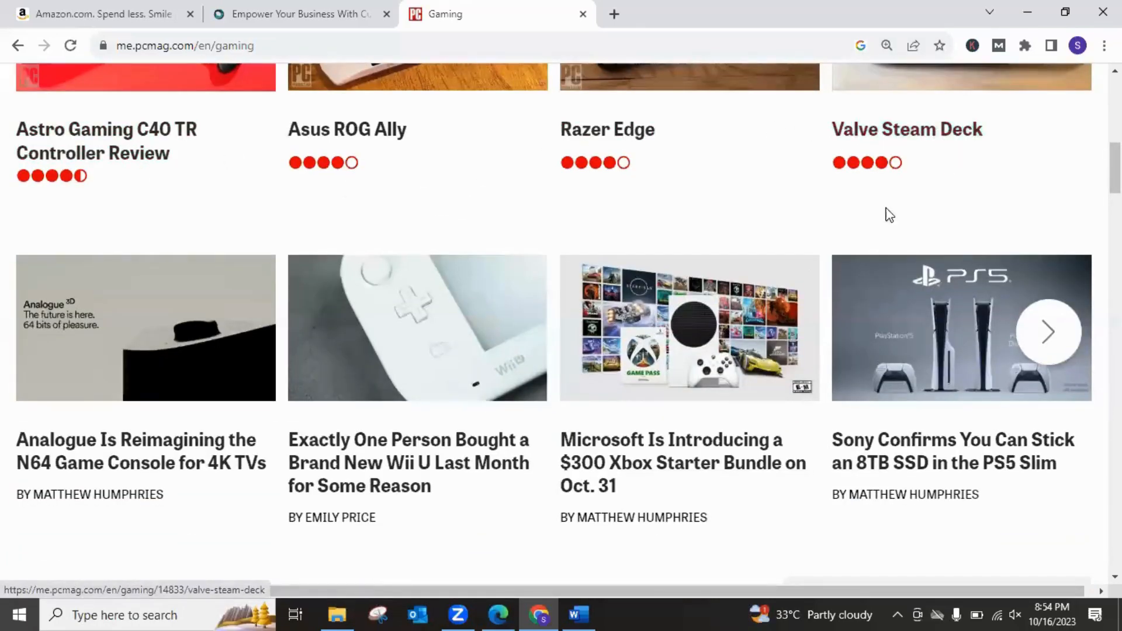
scroll(713, 345, "down", 4)
scroll(714, 344, "down", 4)
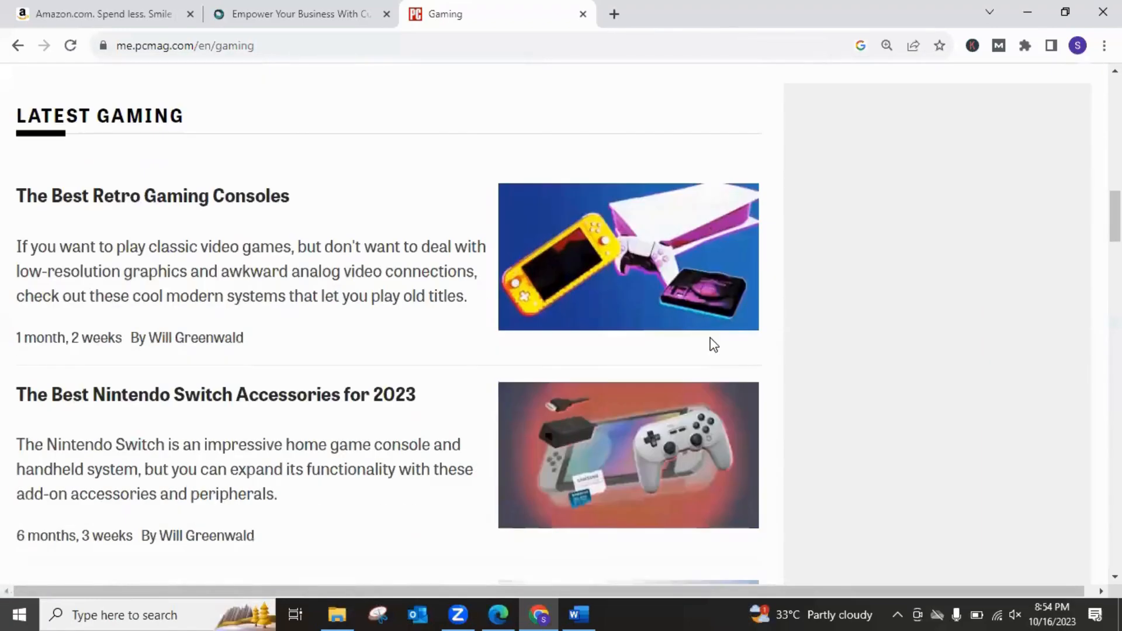
scroll(713, 345, "down", 4)
scroll(711, 345, "down", 1)
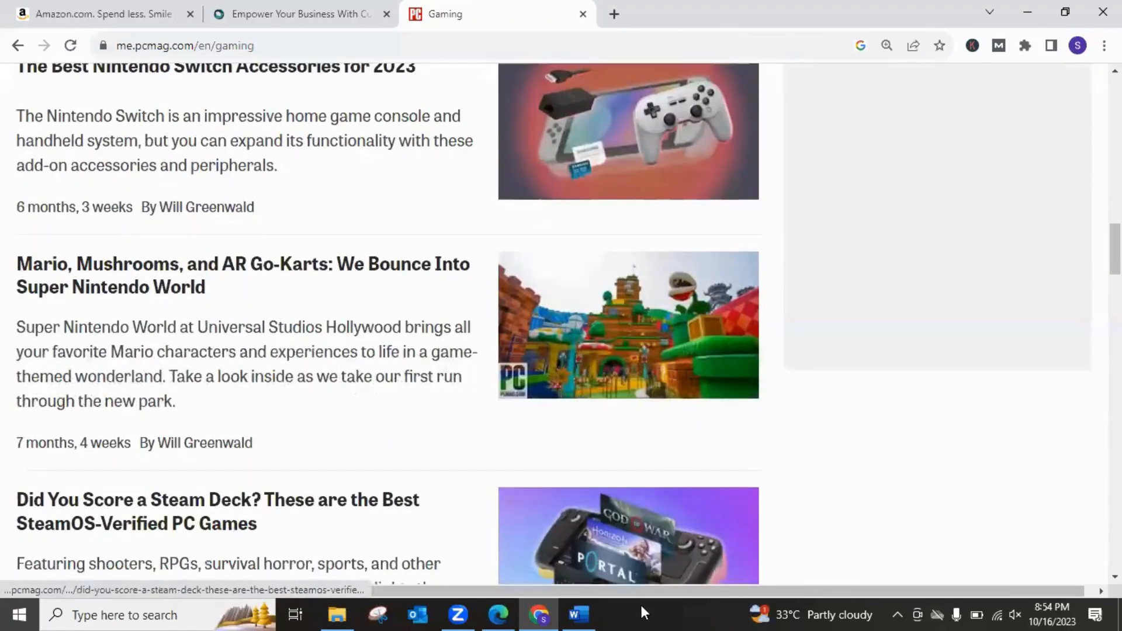
Step: In the Word document, start a numbered list under "Niche based site" with the items Travel, Health and Technology
left_click(579, 614)
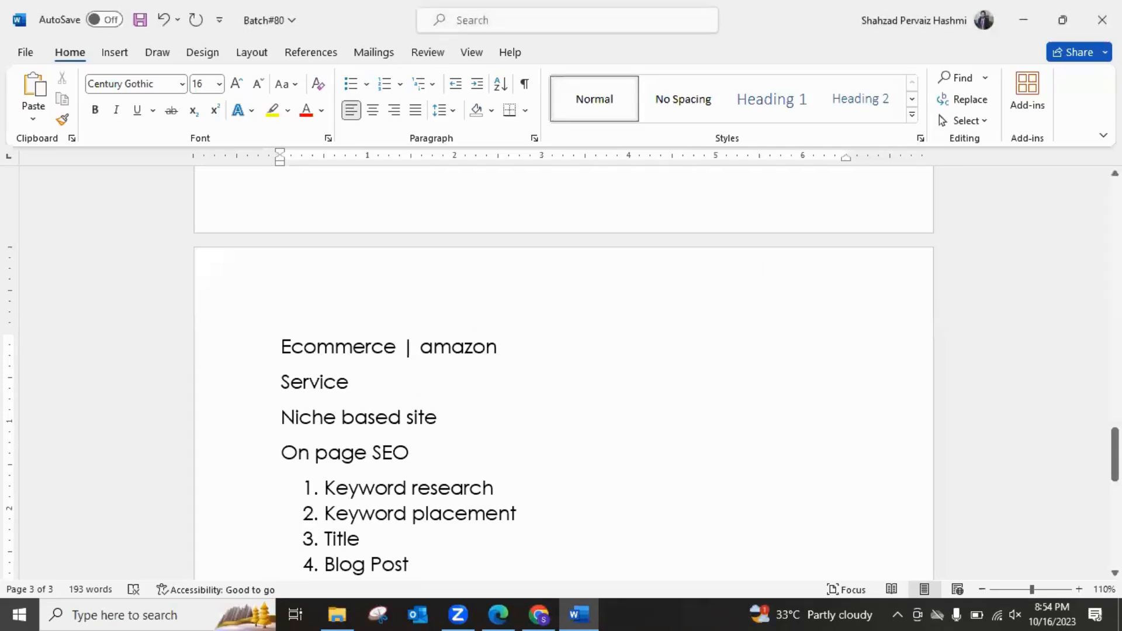
key("Return")
type("1. ")
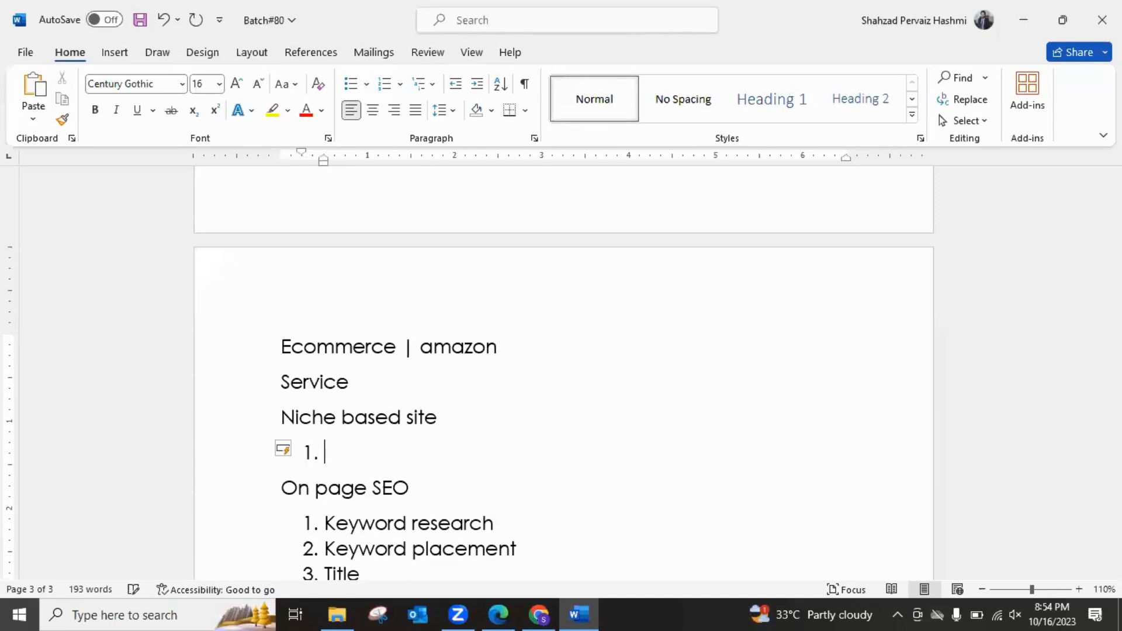
type("Travel")
key("Return")
type("Hed")
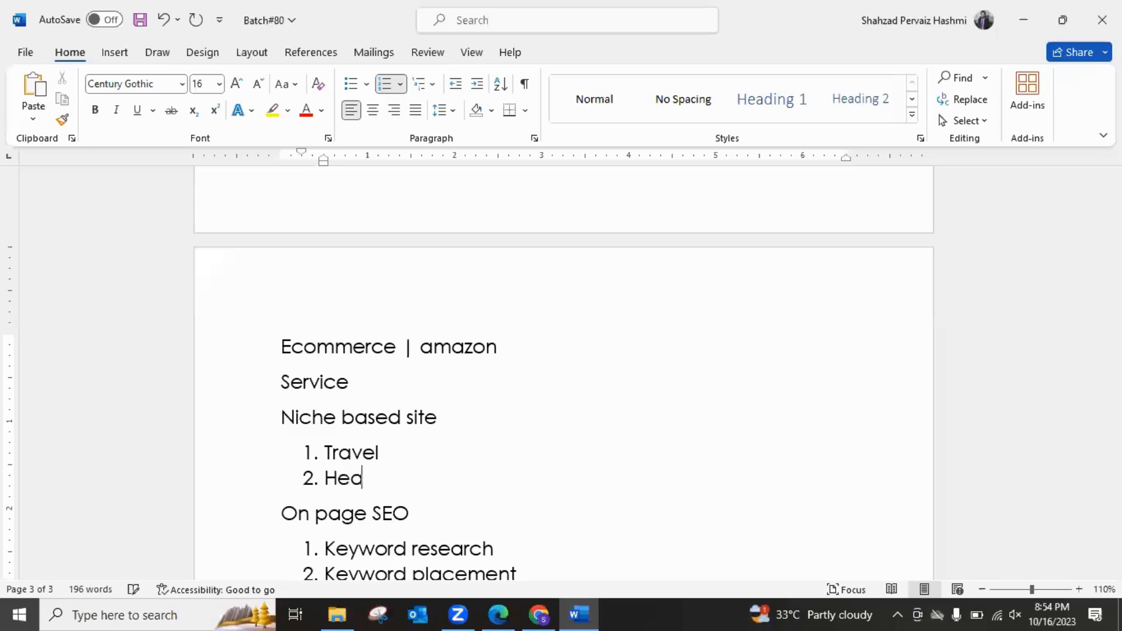
type("lth")
key("Return")
type("technology")
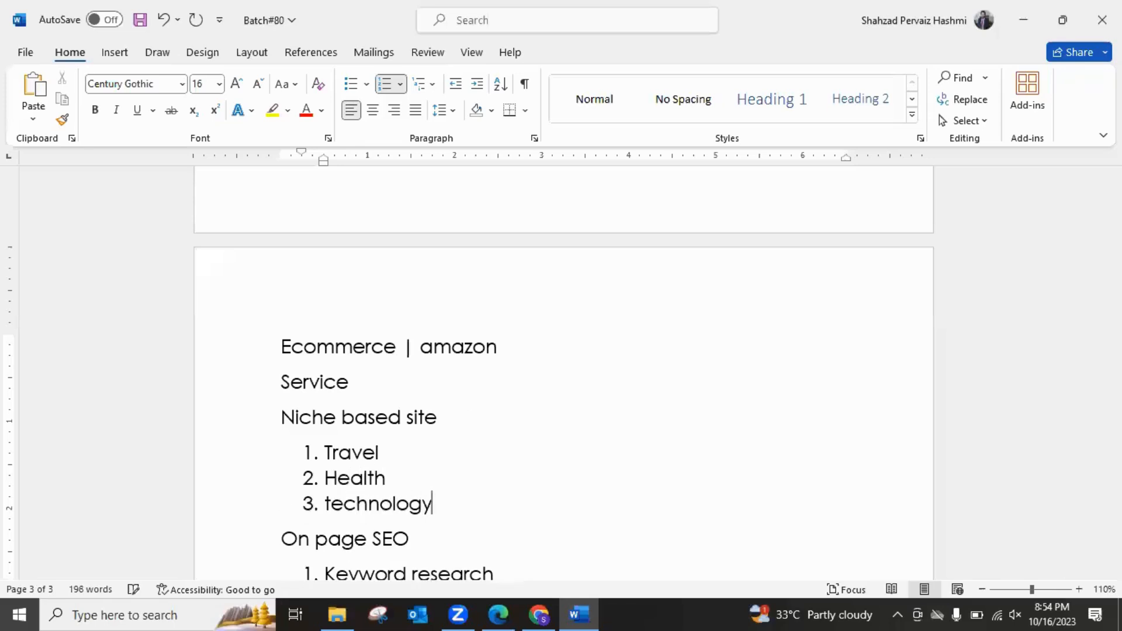
Step: Extend the niche list with the items Kids, Parenting and Digital marketing
key("Return")
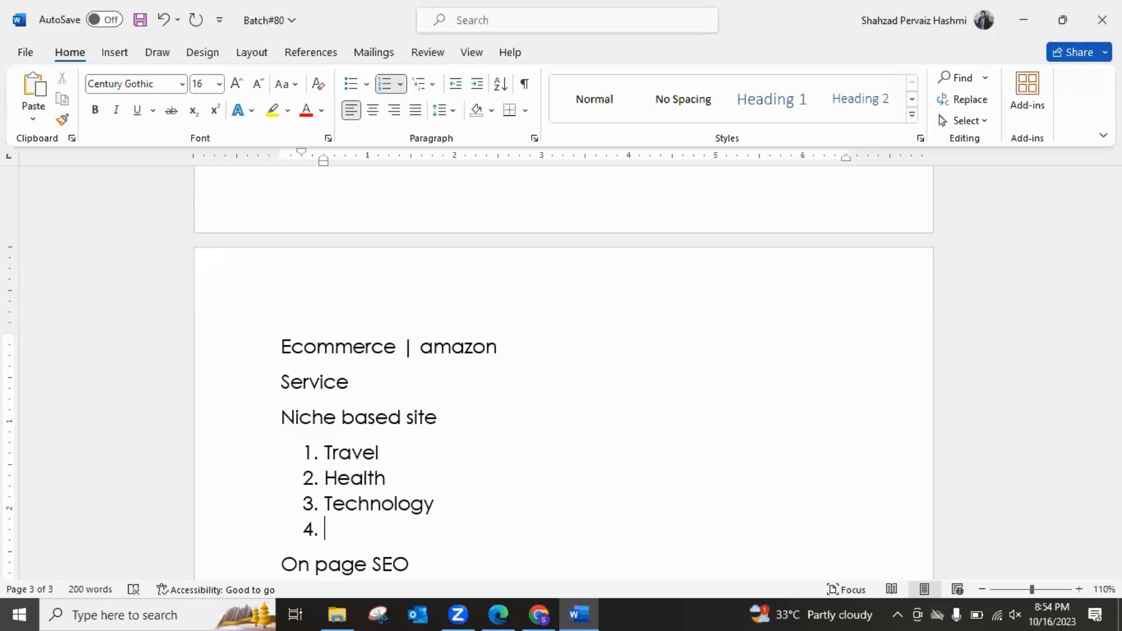
type("kids")
key("Return")
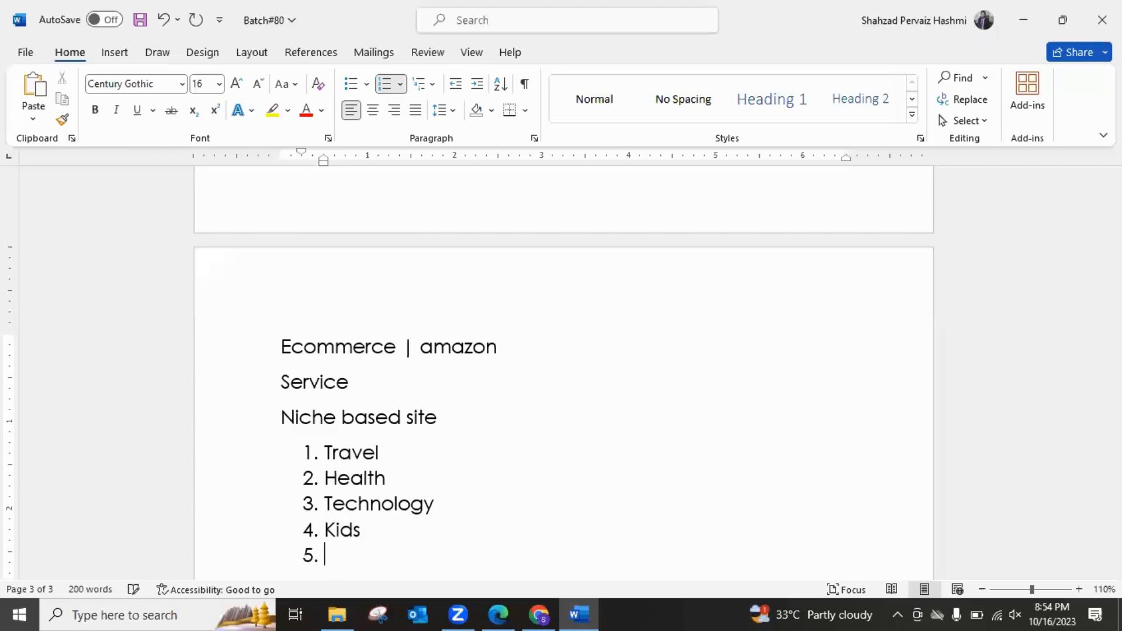
type("parenting")
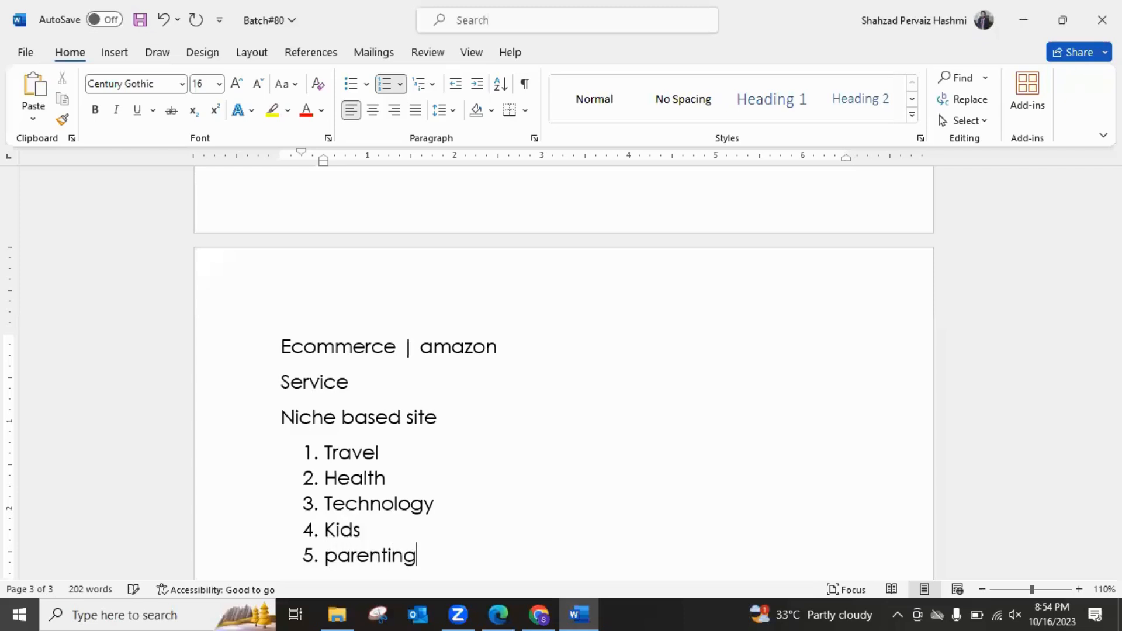
key("Return")
type("tal marketing")
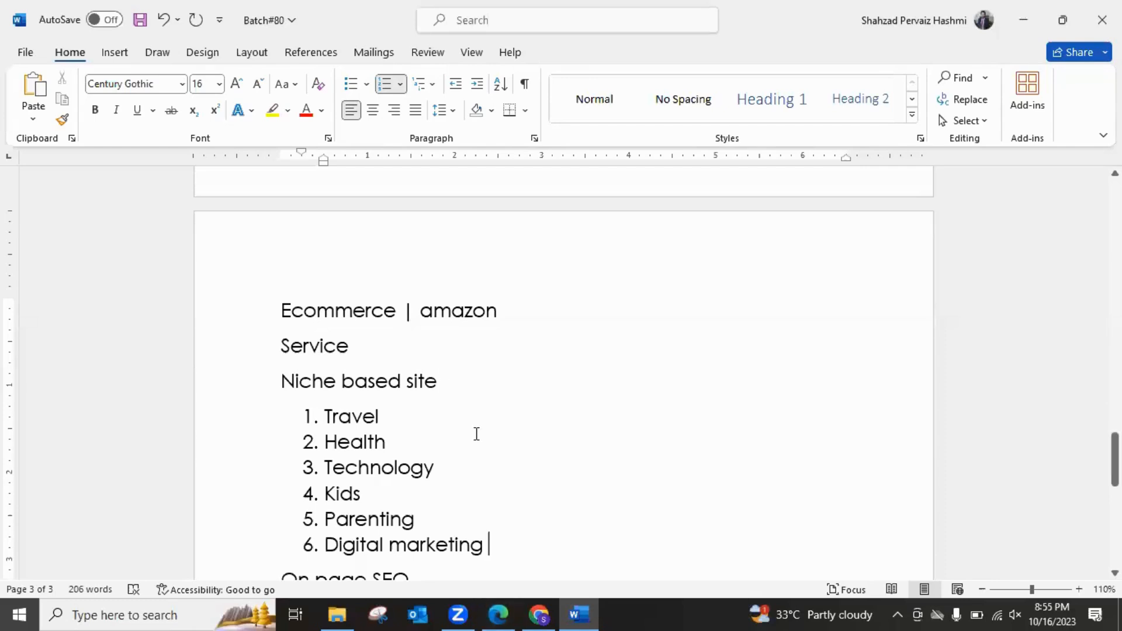
Step: Highlight the three website type lines, Ecommerce, Service and Niche based site, and review the On page SEO list below
left_click(480, 391)
left_click(277, 314, "shift")
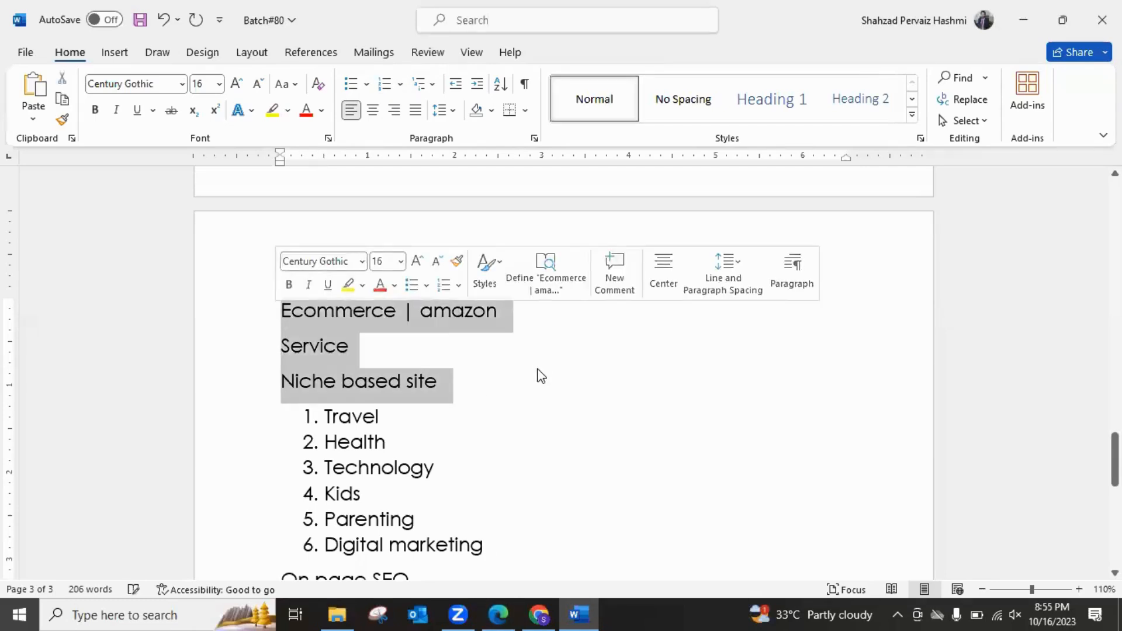
scroll(539, 370, "down", 4)
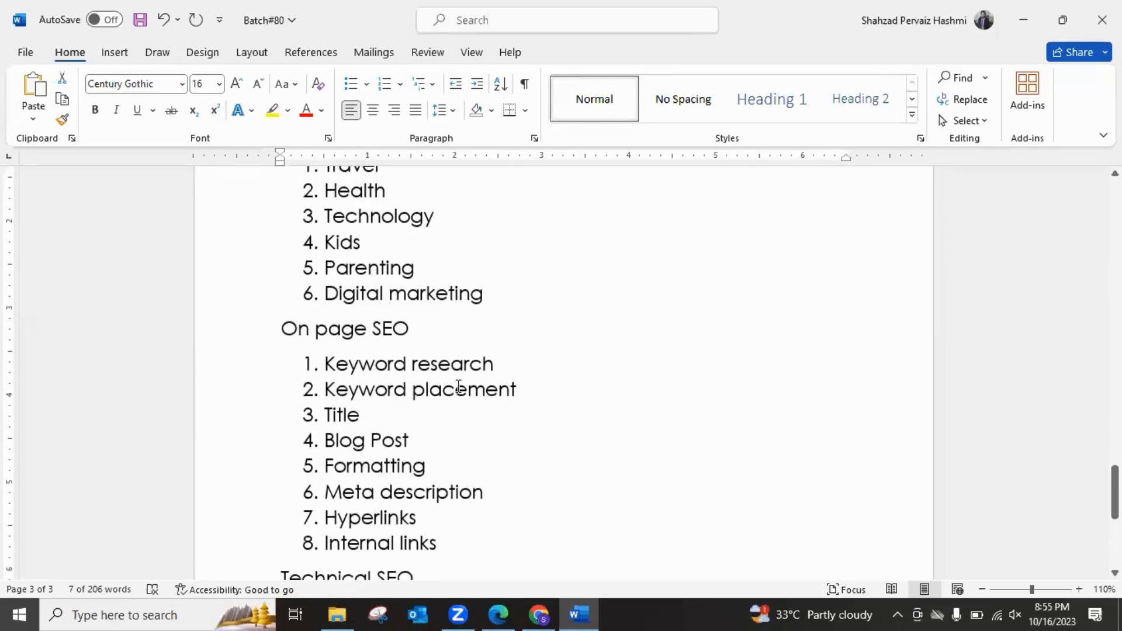
Step: Switch to the Lecture Notes PDF in Edge and go back to the "Introduction to SEO | Lecture#2" page
left_click(498, 614)
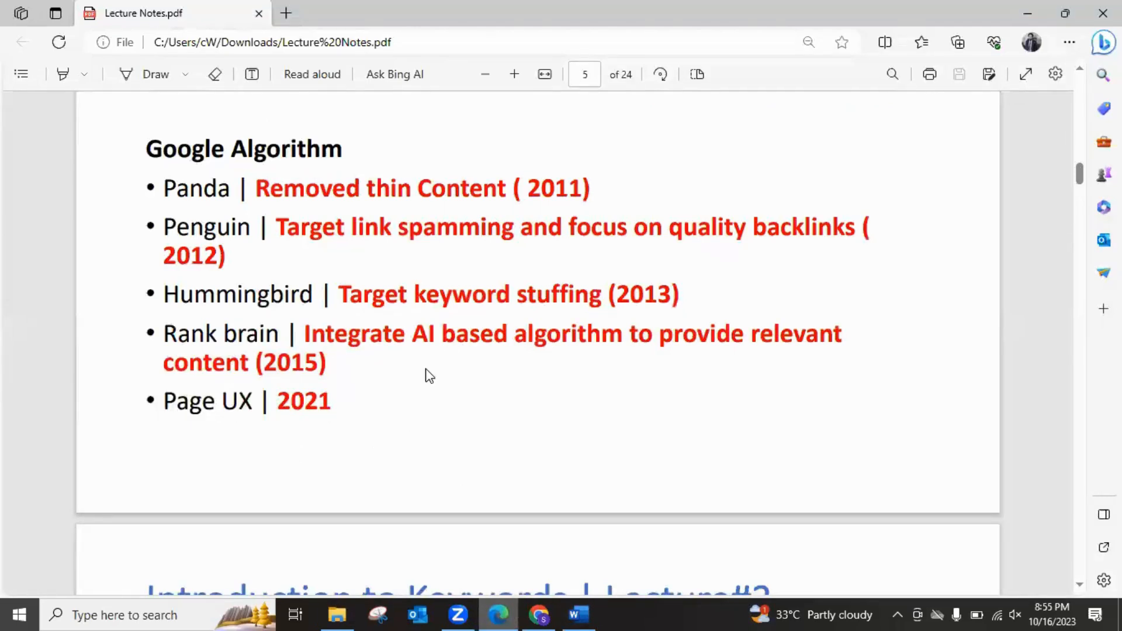
scroll(570, 471, "up", 7)
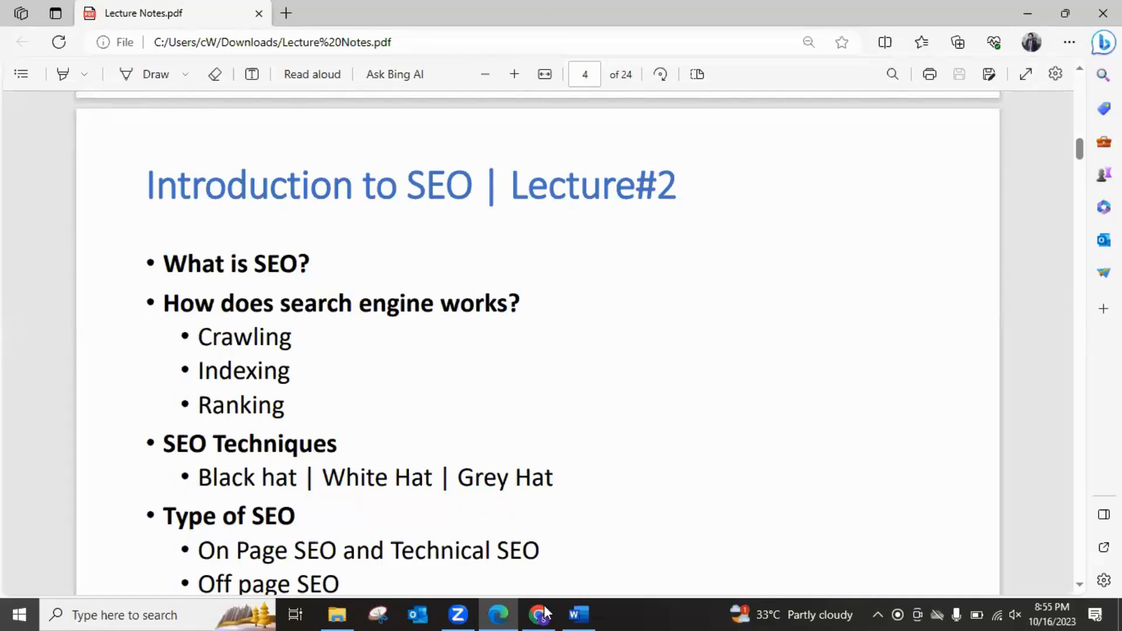
Step: Switch to Chrome and search Google for "best accounting services in UAE" in the empty tab
left_click(605, 10)
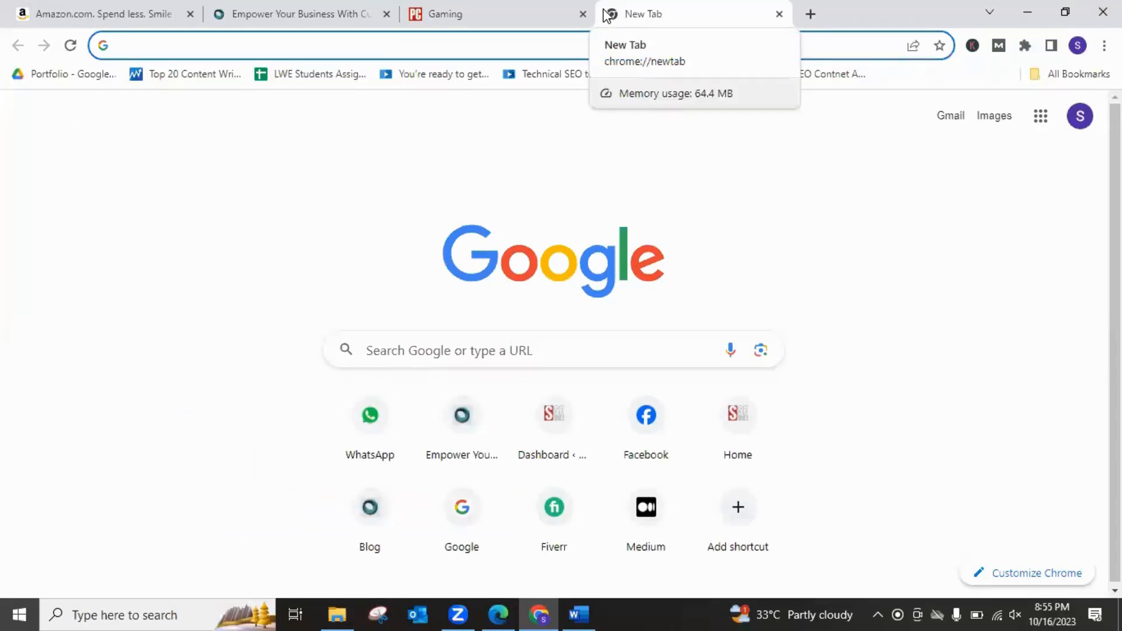
type("best ac")
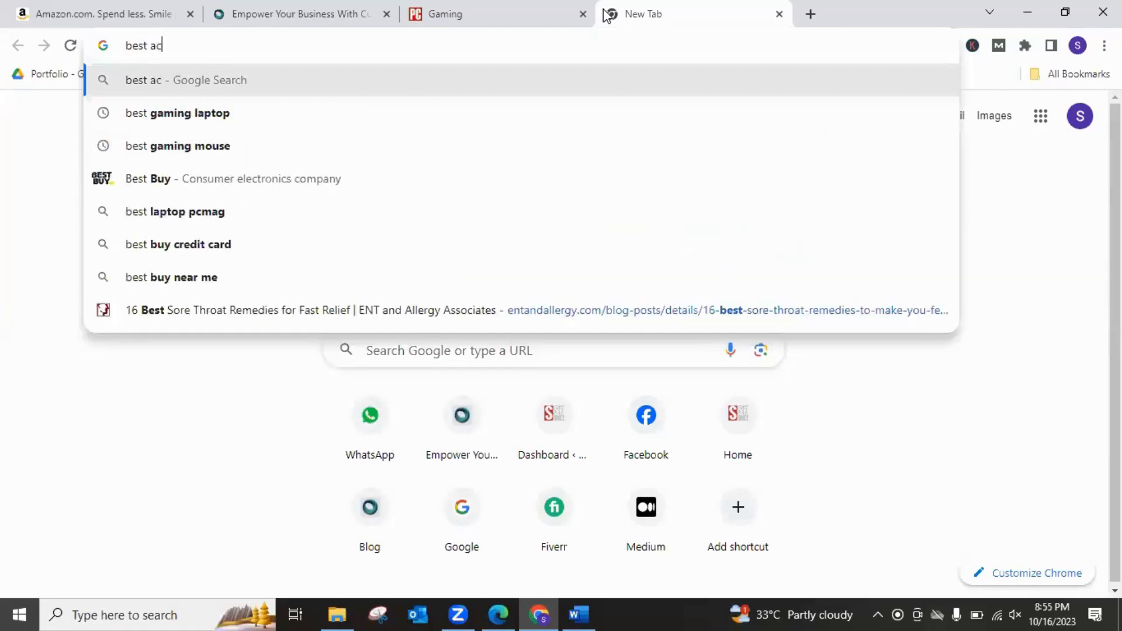
type("counting services")
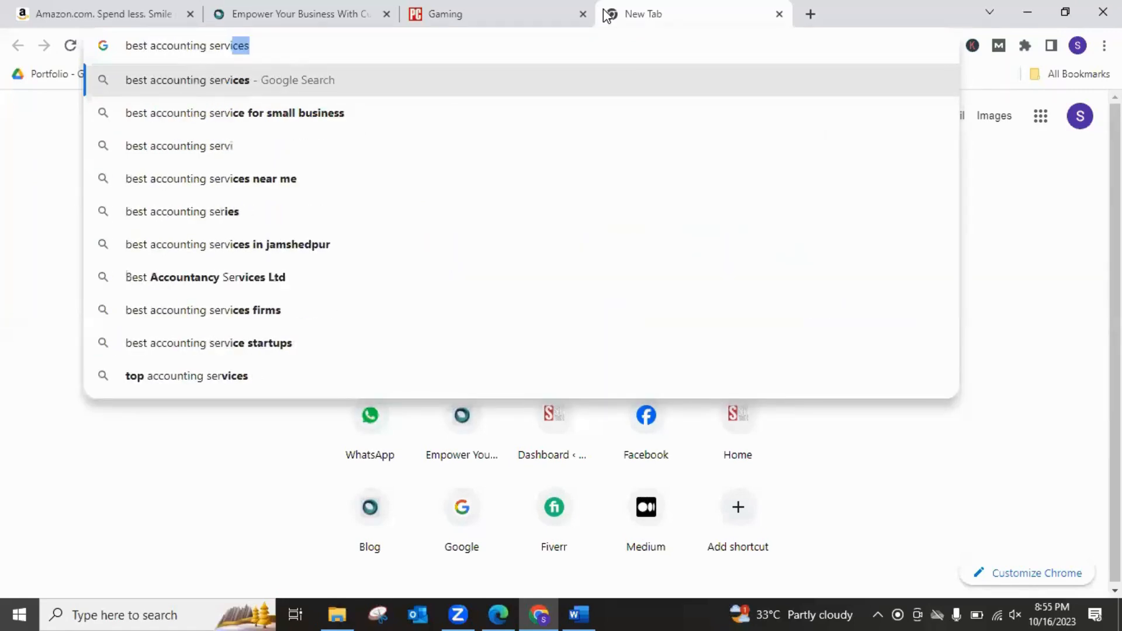
type(" in UAE")
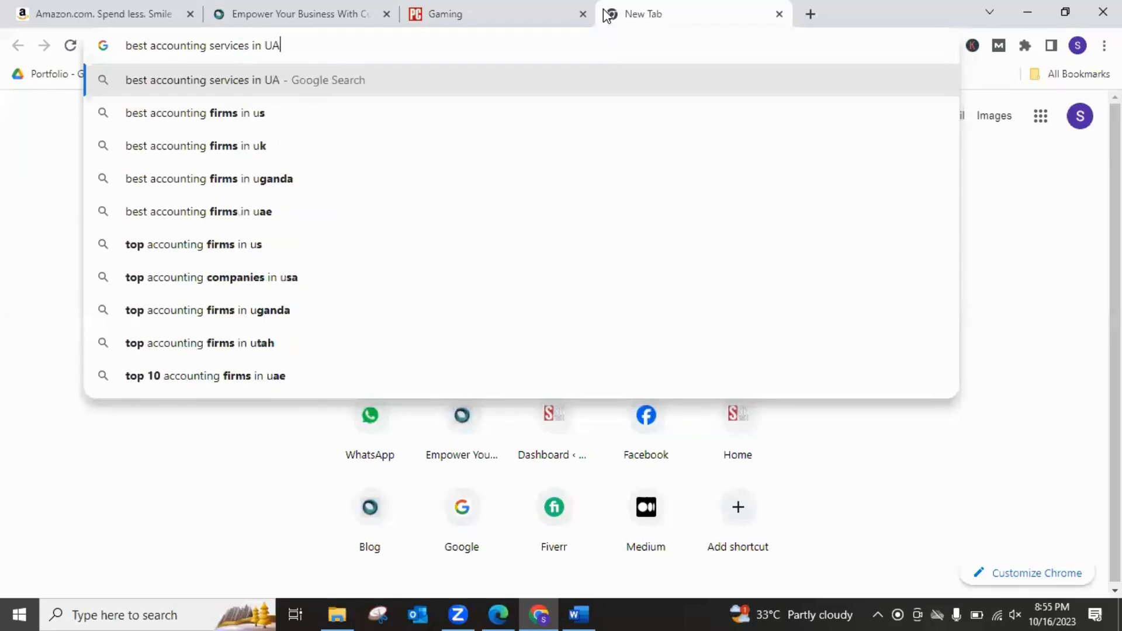
key("Return")
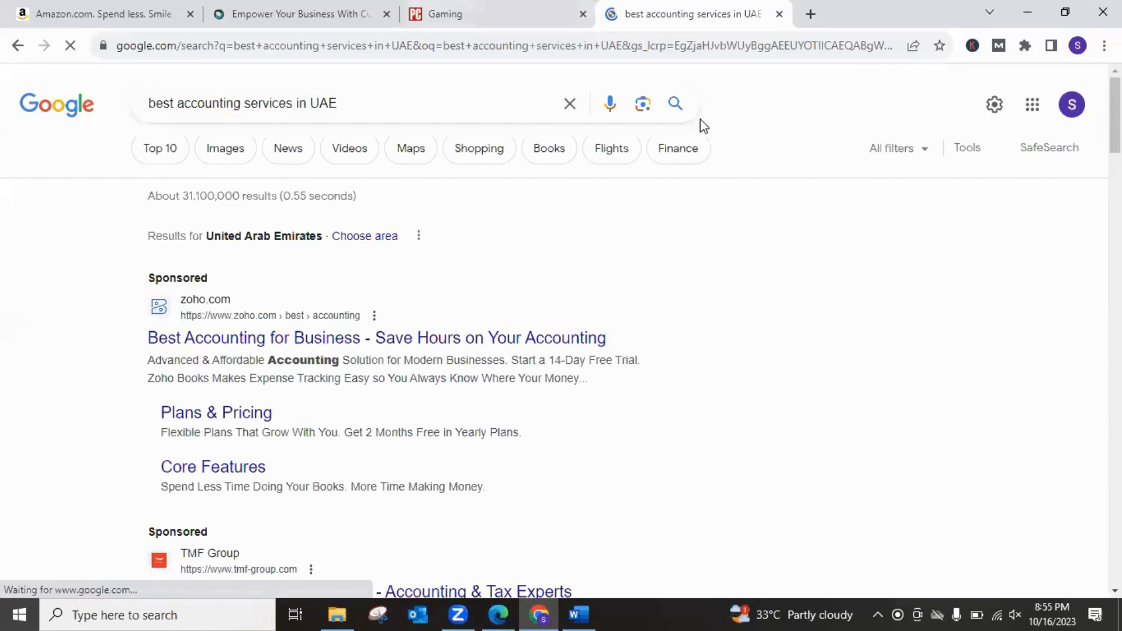
Step: Review the sponsored and organic accounting results, highlighting the first Sponsored label and the "Accounting Services in Dubai" title
left_click_drag(110, 273, 322, 269)
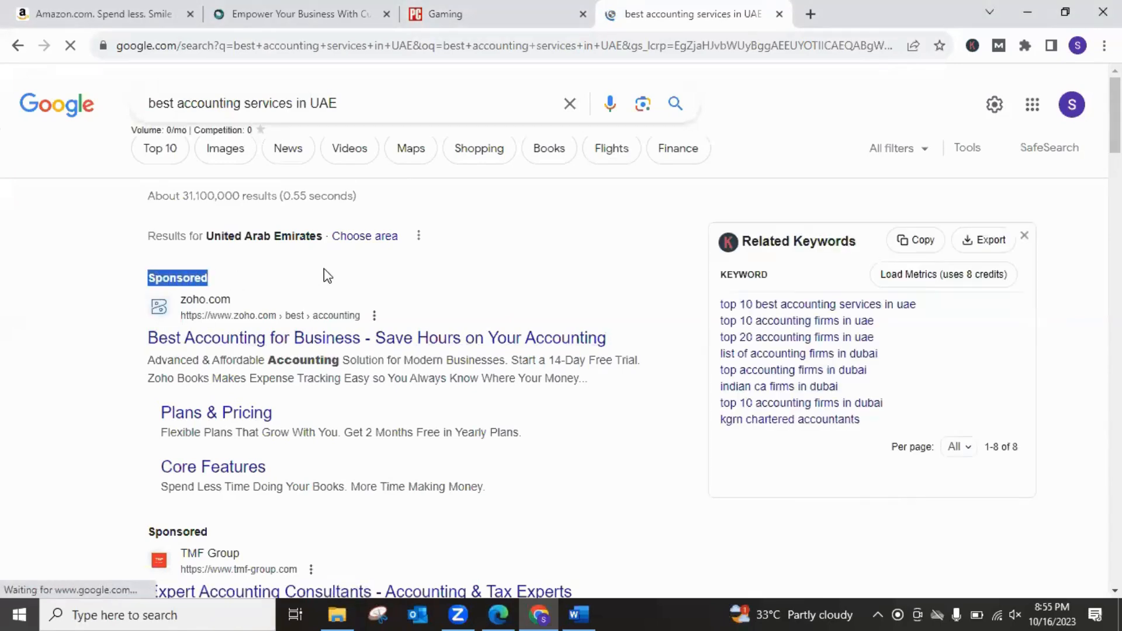
scroll(299, 344, "down", 10)
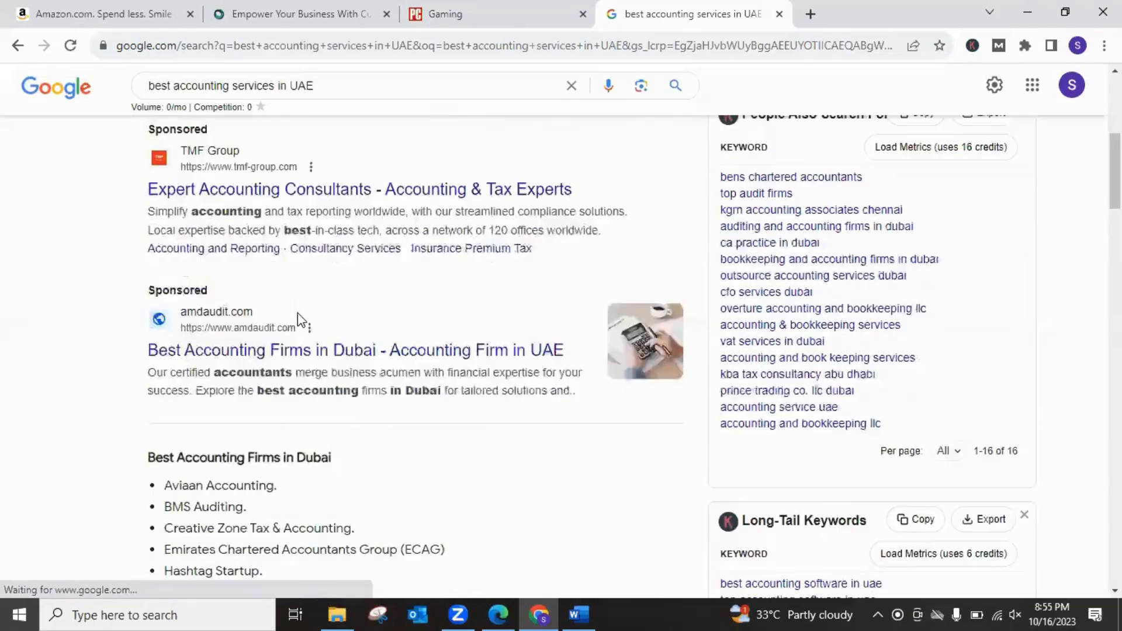
scroll(297, 318, "down", 3)
scroll(296, 319, "down", 5)
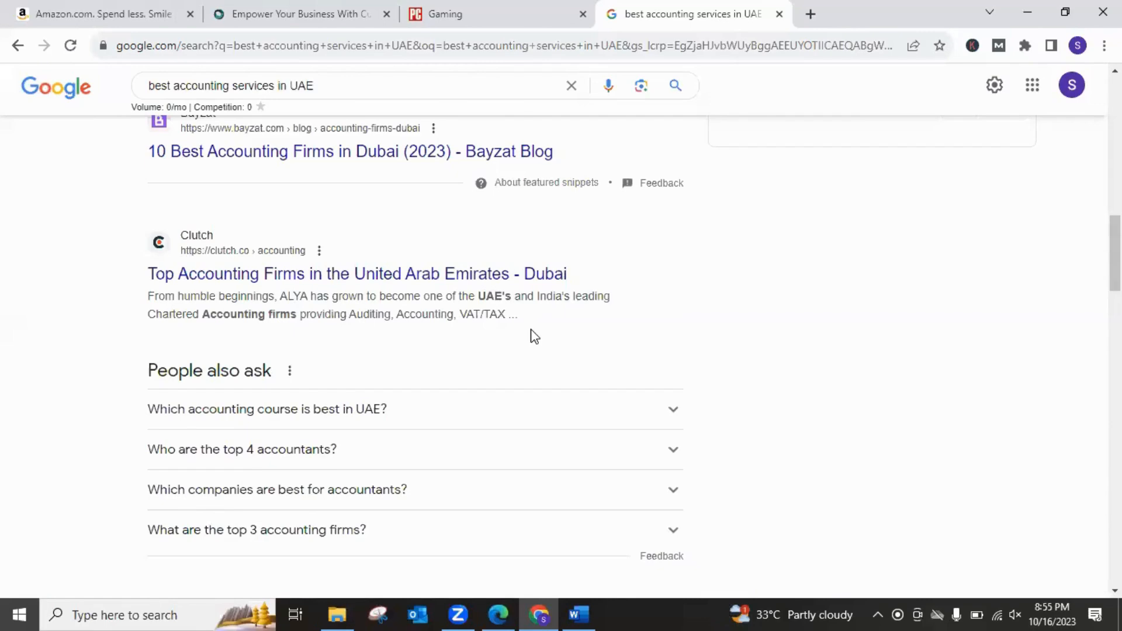
scroll(533, 336, "down", 5)
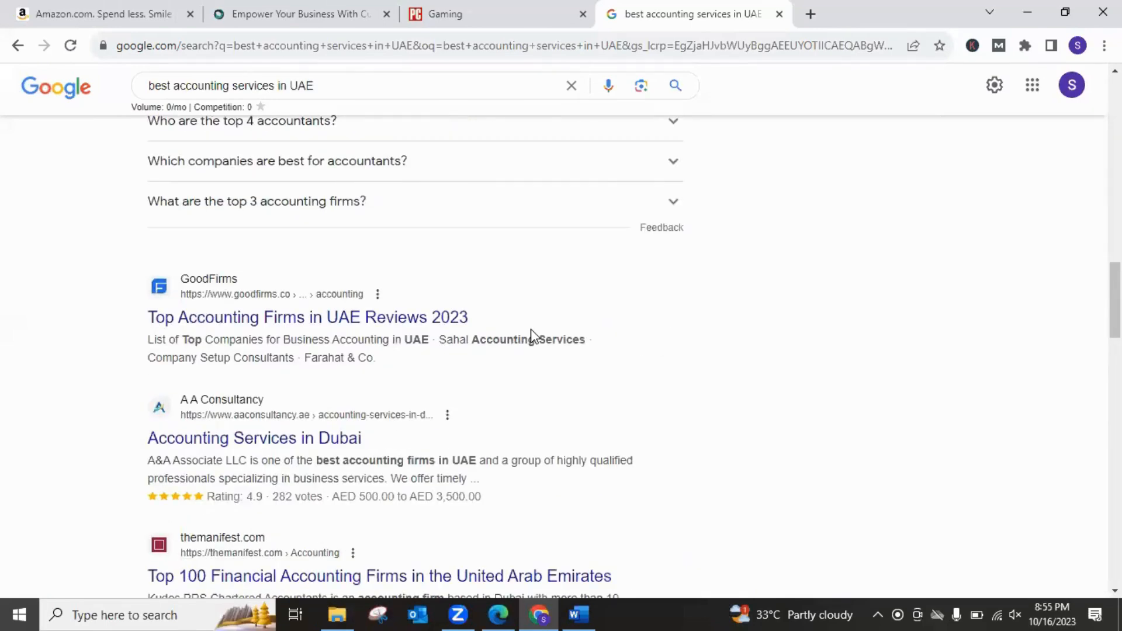
left_click_drag(95, 446, 384, 447)
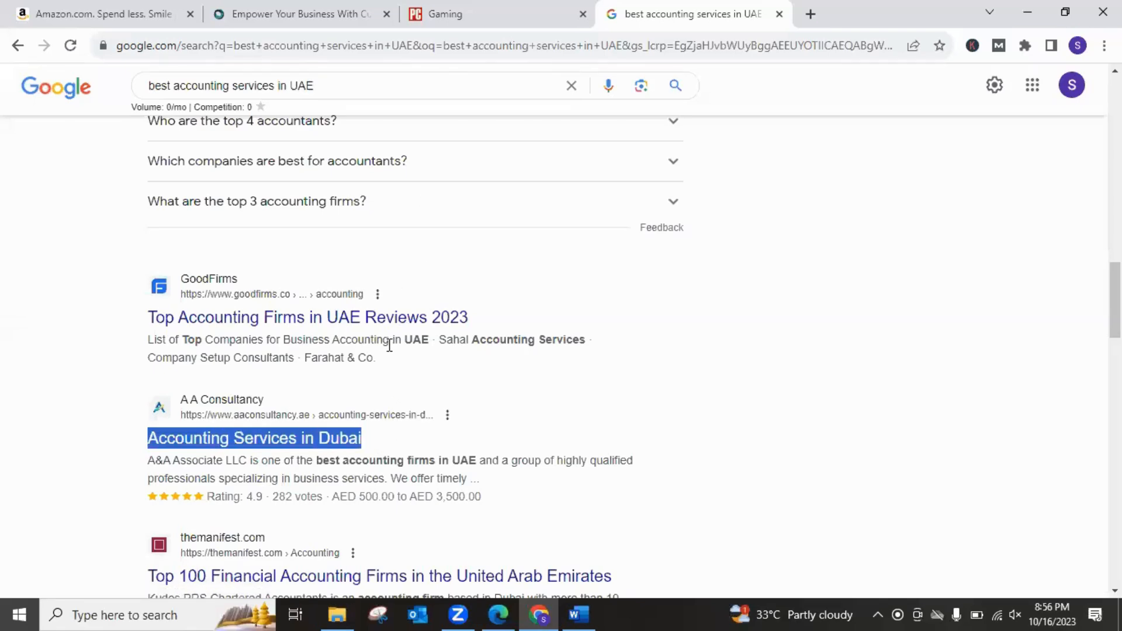
scroll(388, 343, "up", 2)
scroll(368, 360, "up", 9)
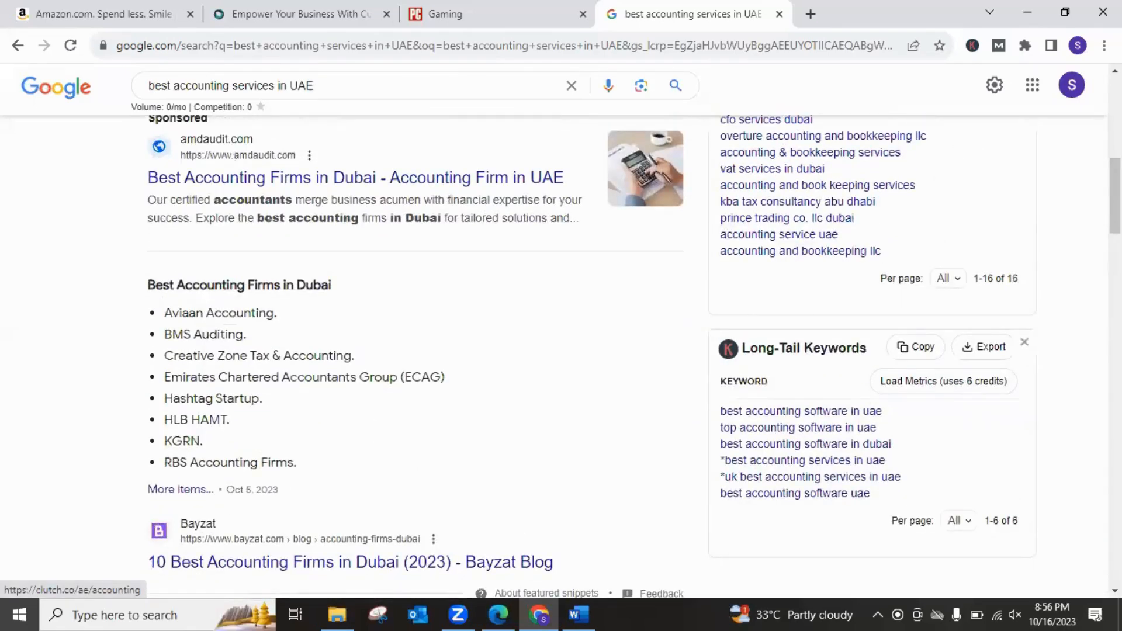
Step: Enlarge the results page by two zoom levels and highlight the Sponsored label above the TMF Group result
left_click(1104, 46)
left_click(1043, 224)
left_click(1043, 224)
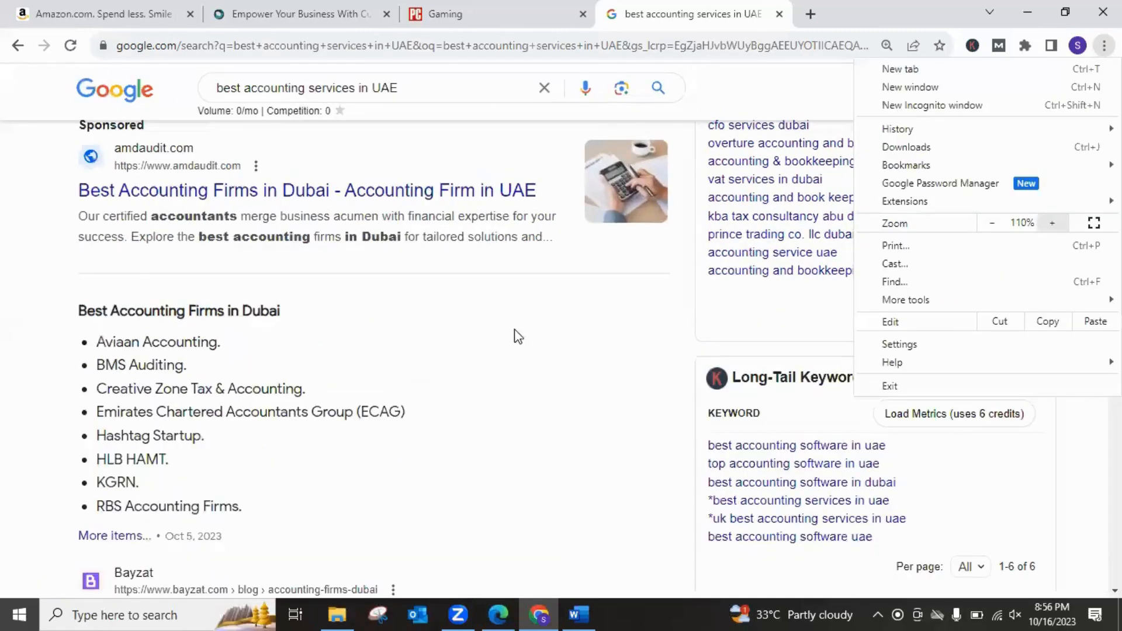
left_click(3, 365)
scroll(2, 365, "up", 5)
double_click(97, 259)
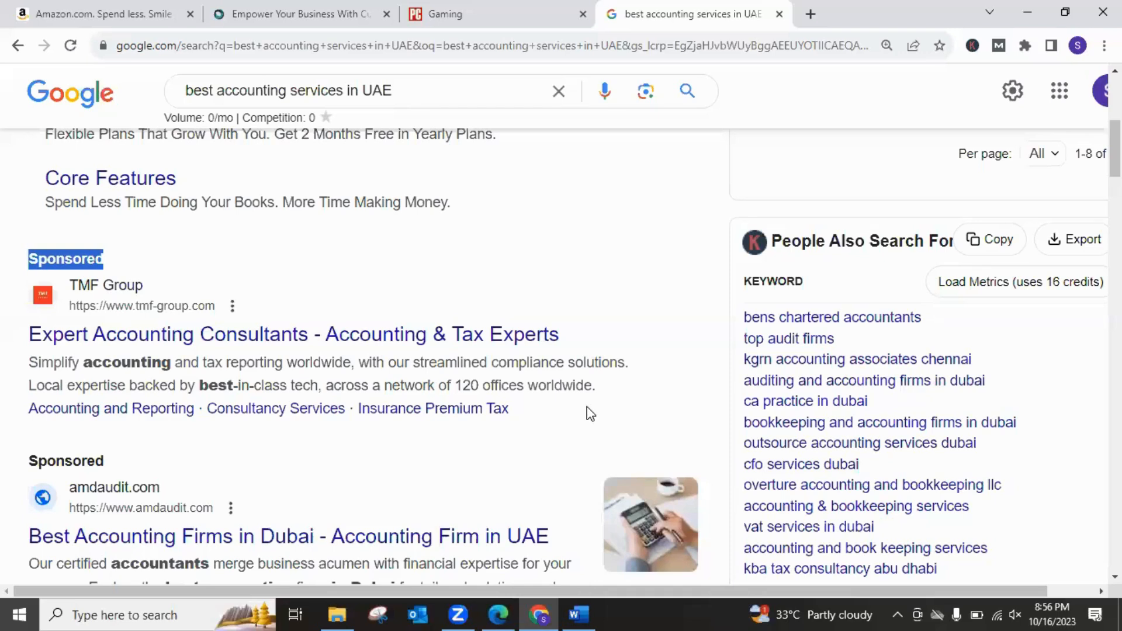
Step: In the PCMag Gaming tab, run a Google search for the suggestion "how to cure headache fast without medicine"
left_click(495, 9)
left_click(535, 46)
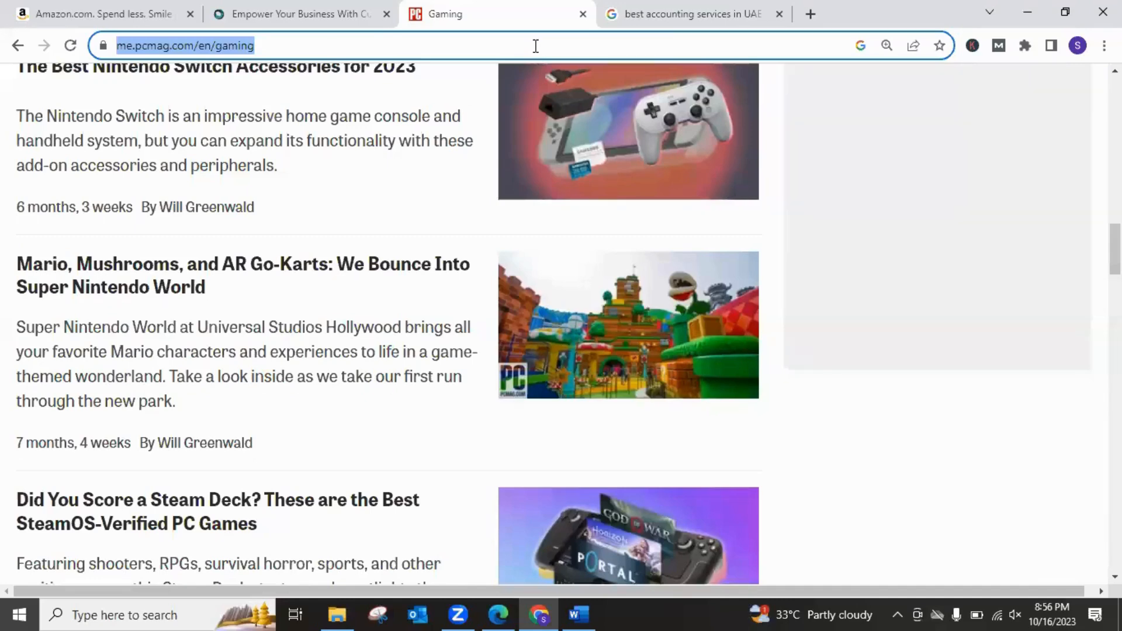
type("how to cu")
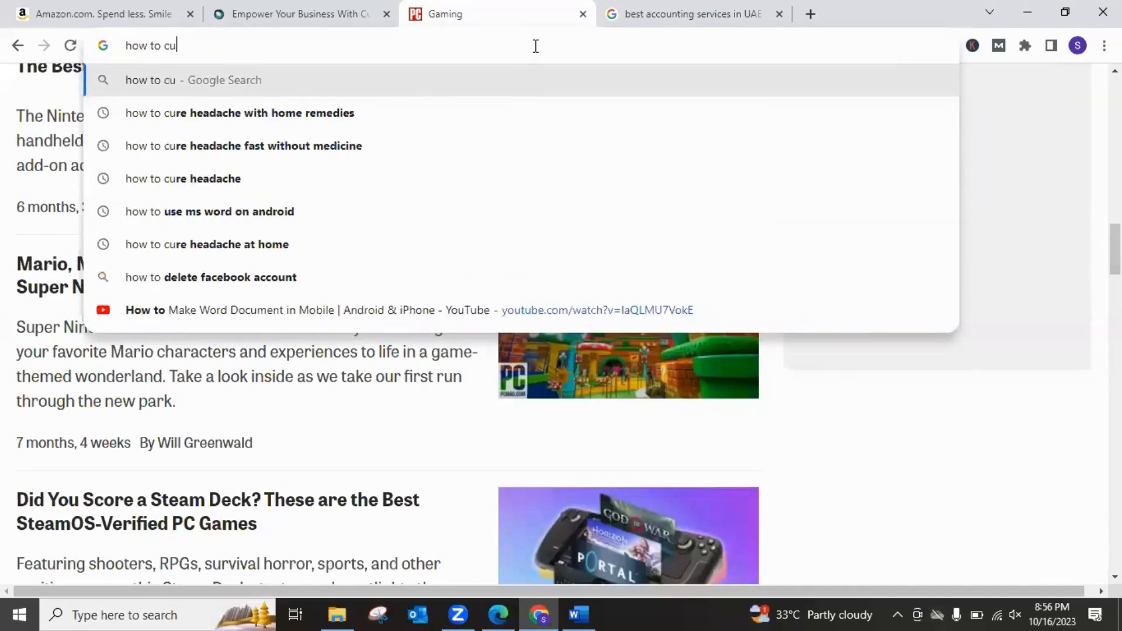
type("re headache")
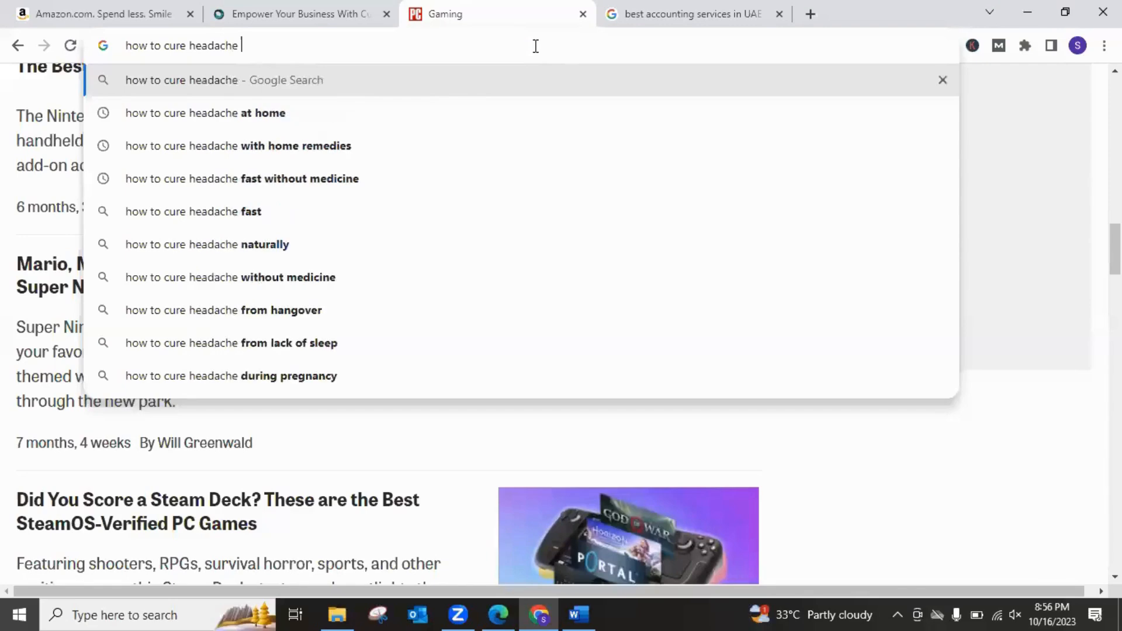
key("Down")
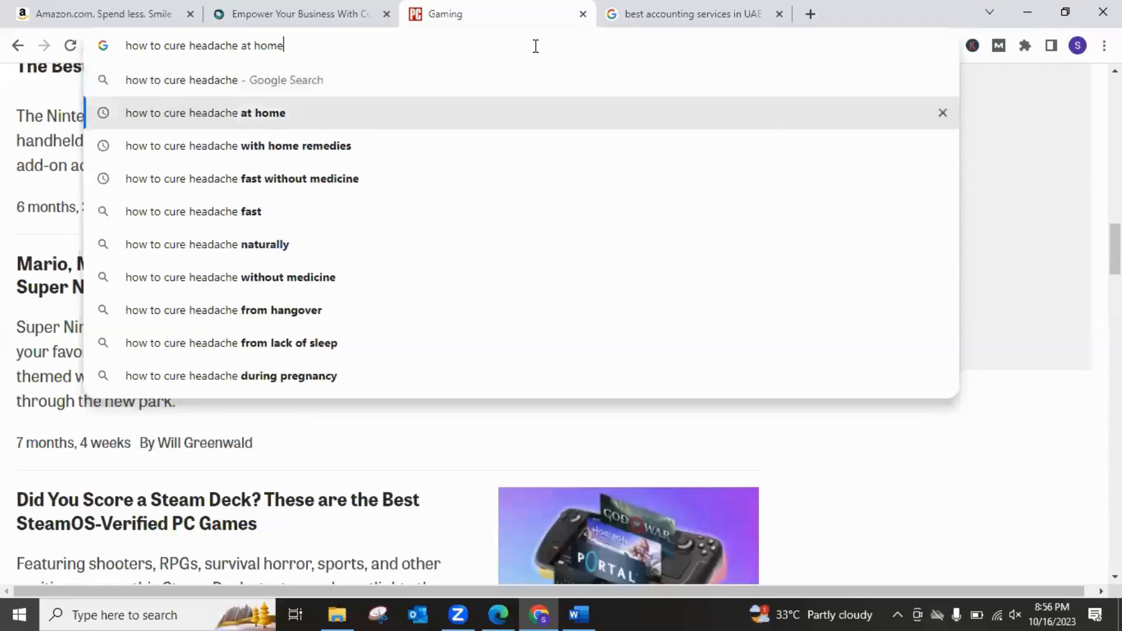
key("Down")
key("Down")
key("Return")
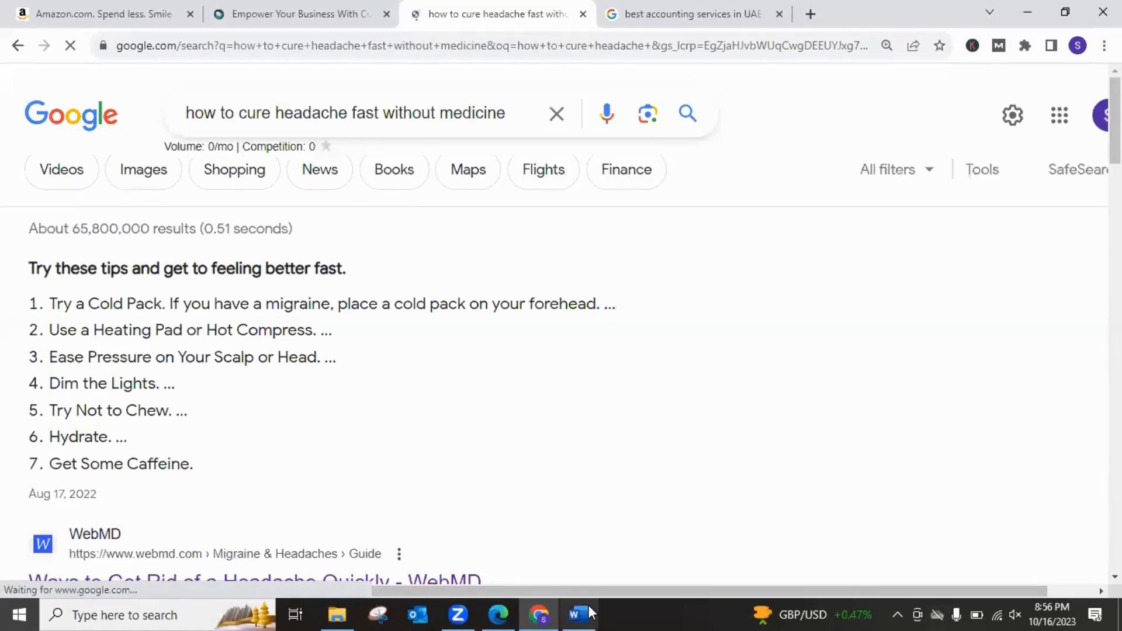
Step: Open the Medical News Today article and Healthline's "18 Remedies to Get Rid of Headaches Naturally" in new tabs
scroll(59, 380, "down", 10)
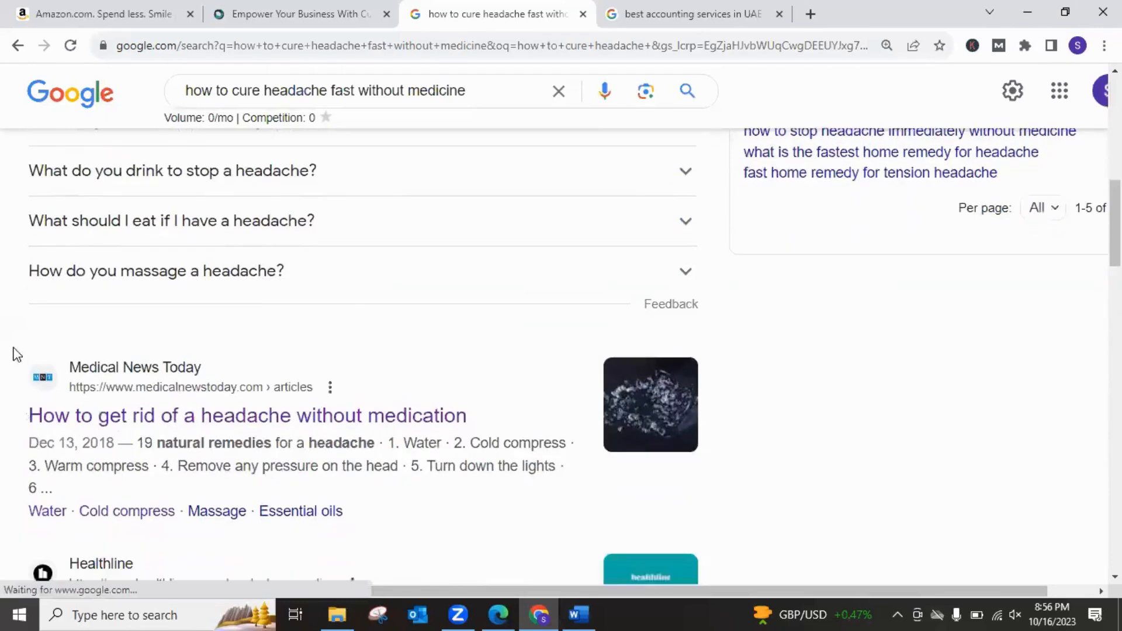
scroll(12, 349, "down", 2)
left_click_drag(26, 295, 429, 295)
right_click(429, 295)
left_click(435, 310)
scroll(170, 430, "down", 1)
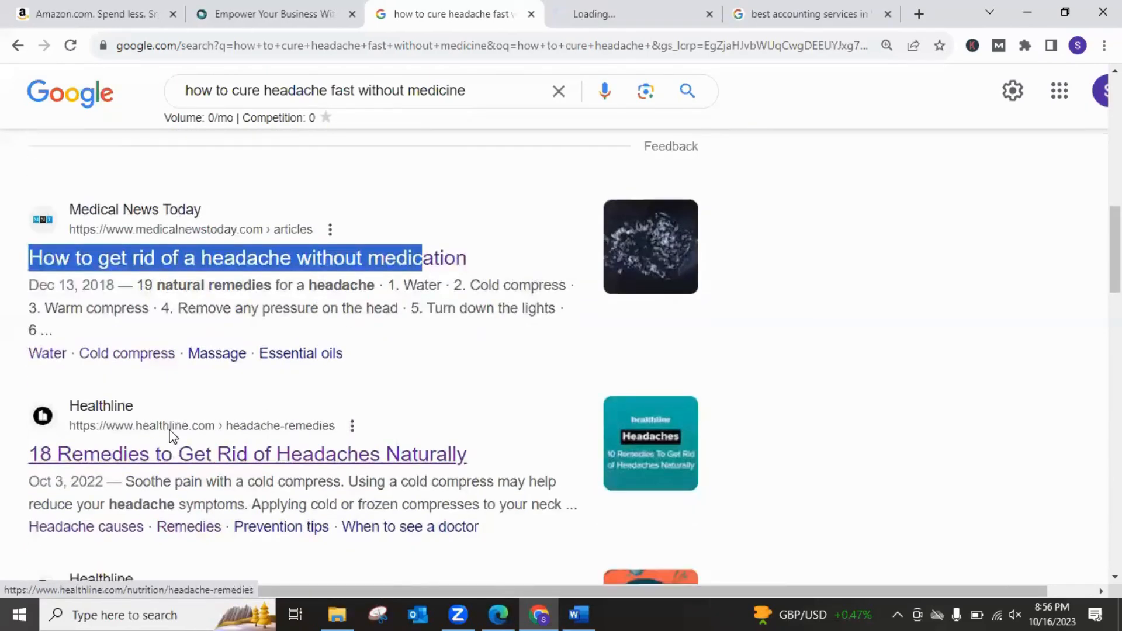
scroll(172, 436, "down", 2)
right_click(213, 327)
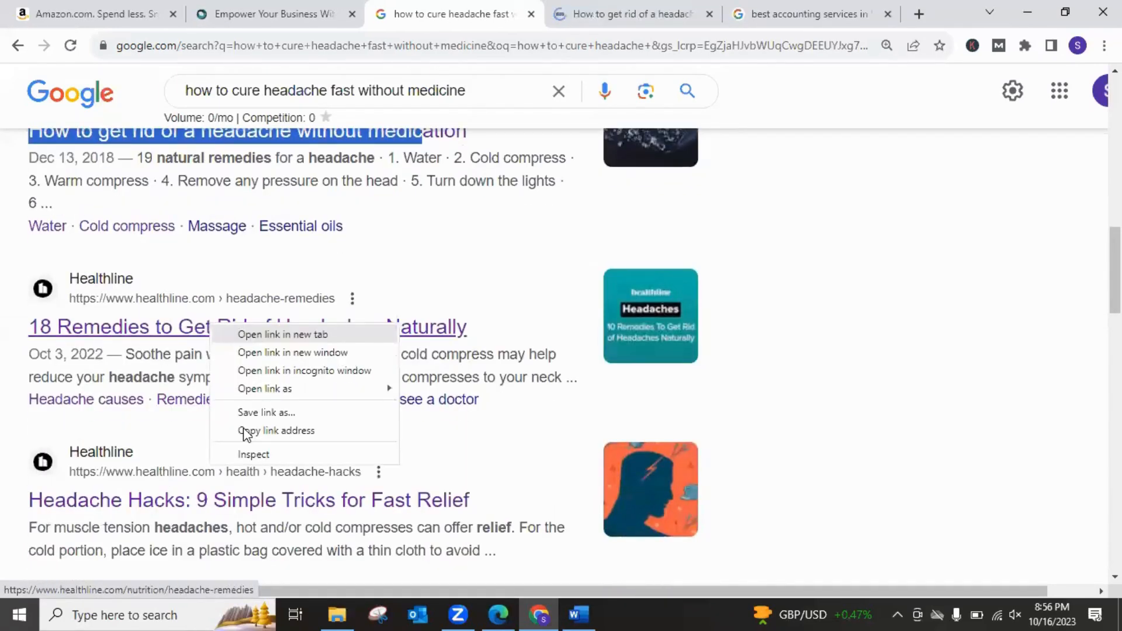
left_click(234, 335)
Step: Look through page 2 of the headache search results and return to page 1
scroll(243, 427, "down", 20)
left_click(259, 429)
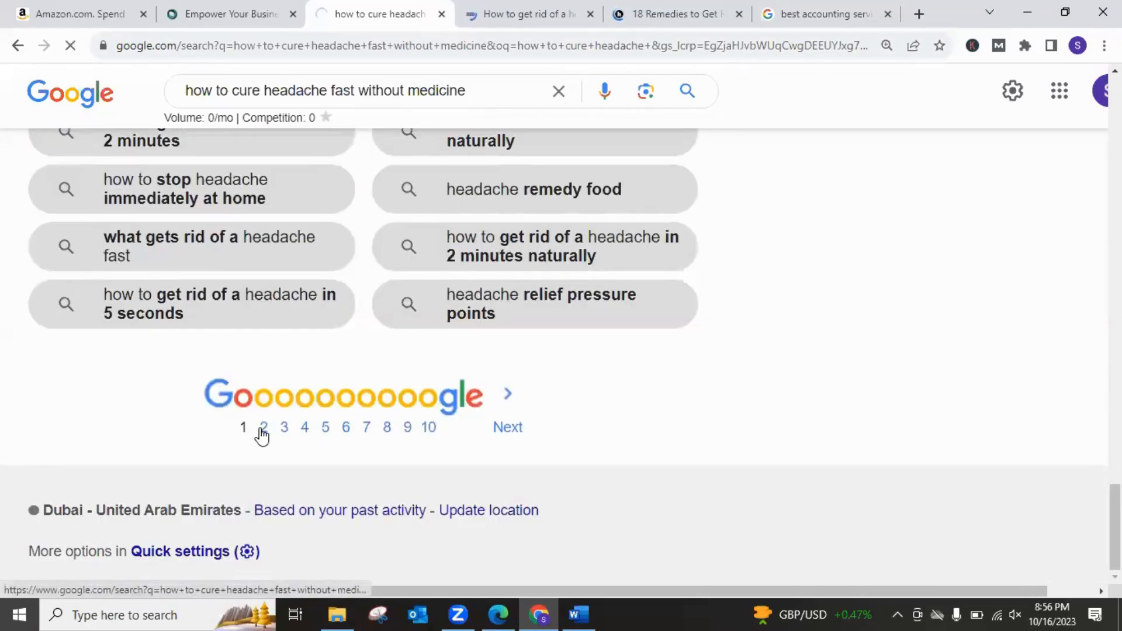
scroll(255, 442, "down", 20)
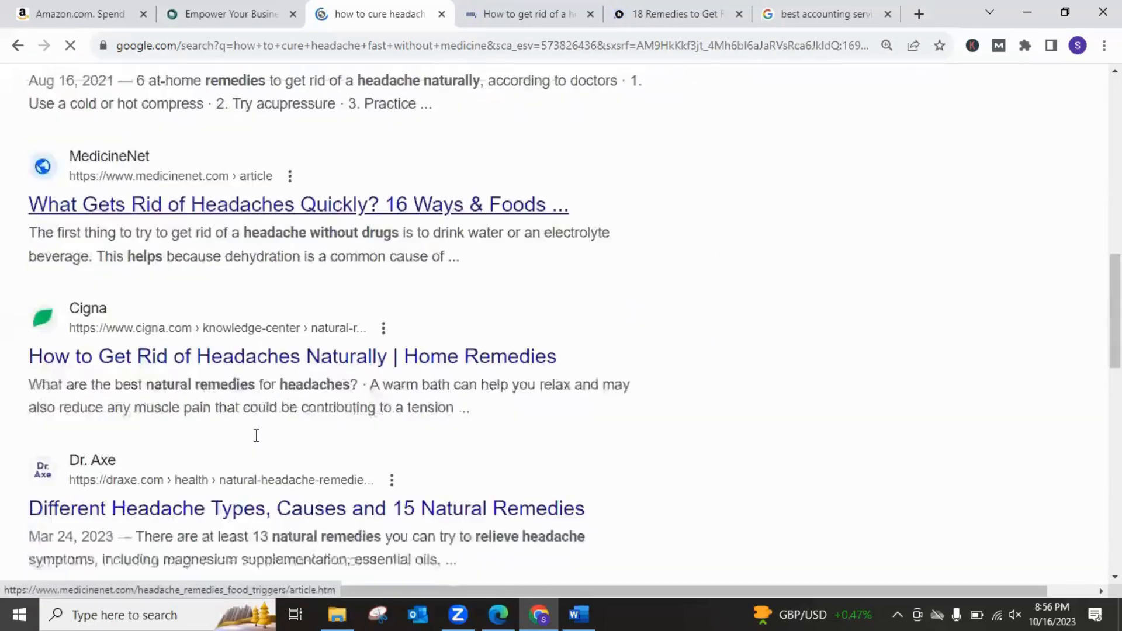
scroll(256, 437, "down", 5)
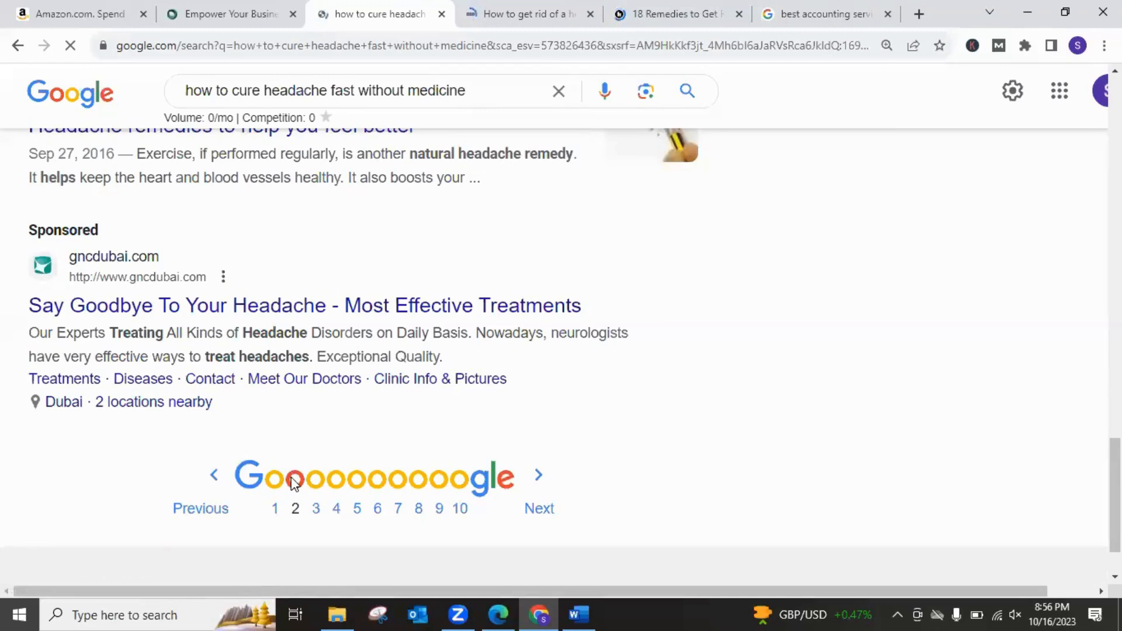
left_click(272, 511)
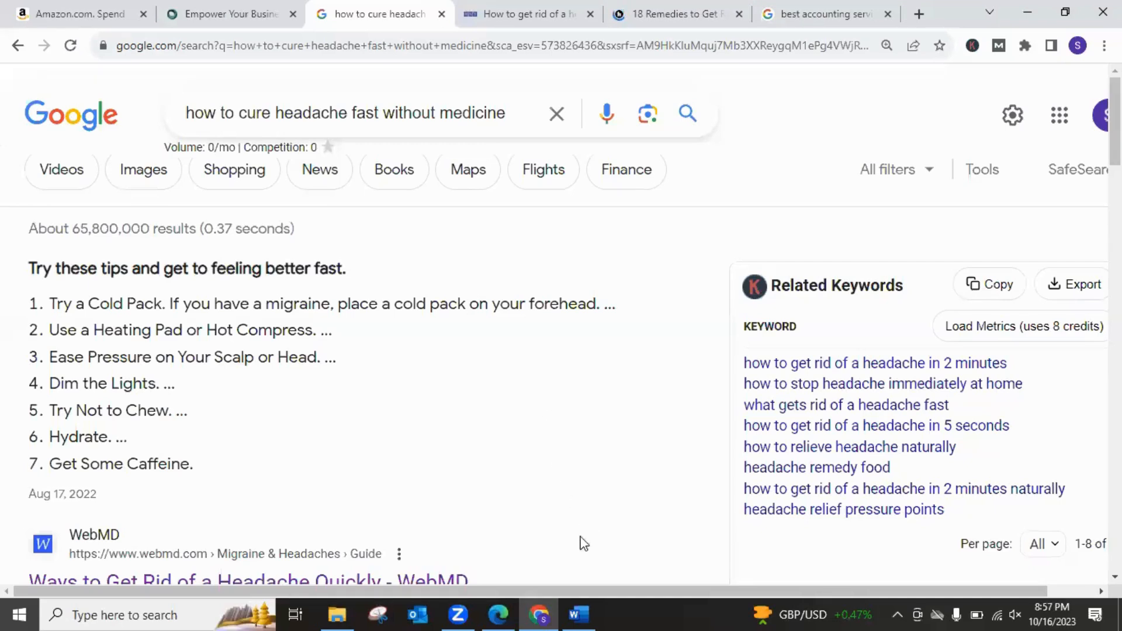
Step: Switch to the Lecture Notes PDF in Edge
left_click(499, 615)
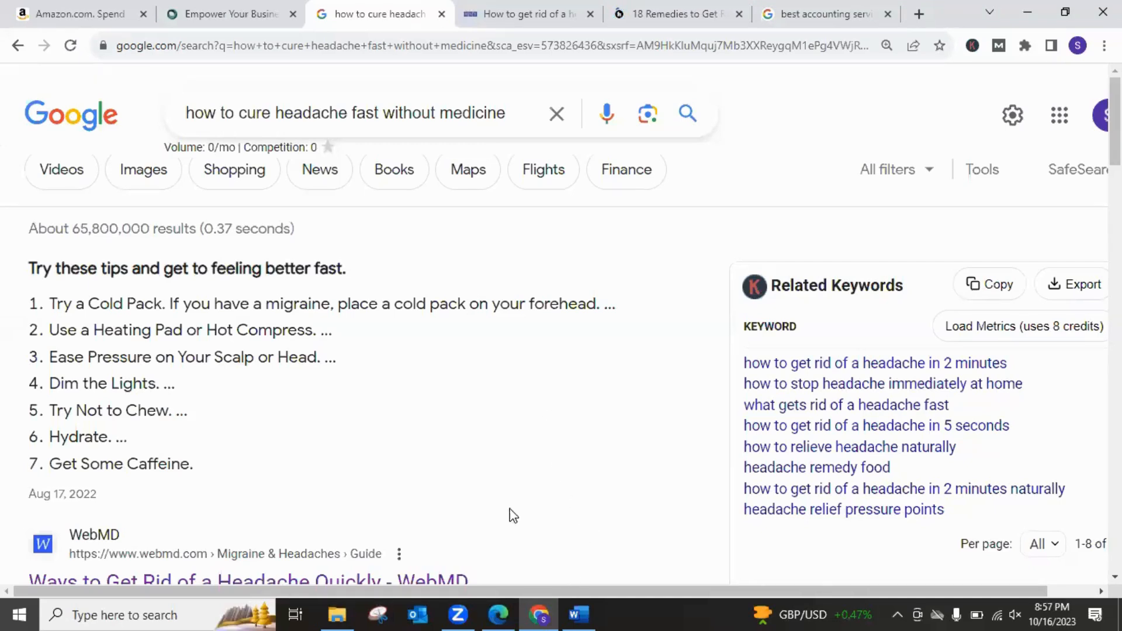